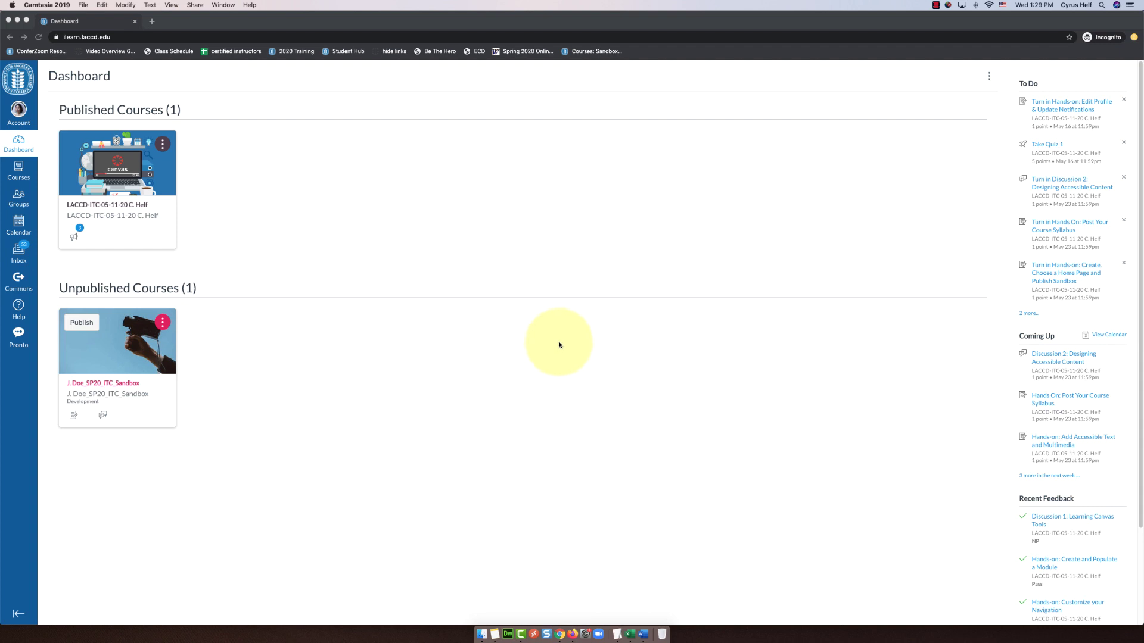
Step: Open the sandbox course to see My first Module with its page, discussion, assignment and quiz
left_click(102, 385)
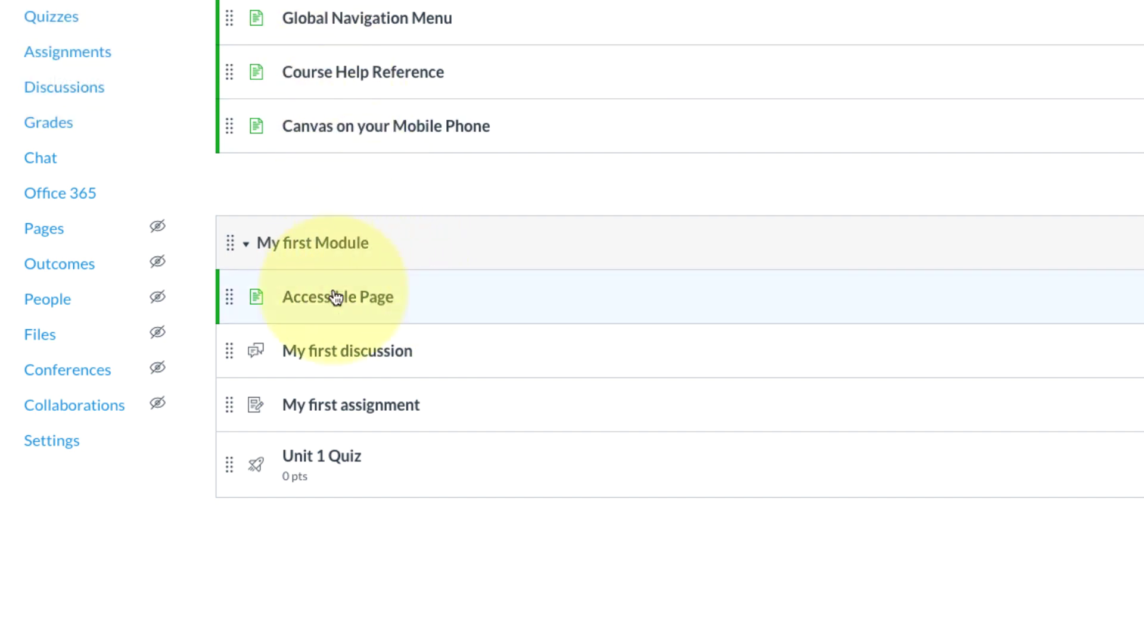
Step: Edit My first assignment and enter the description 'Write 50 words on Astronomy'
left_click(316, 407)
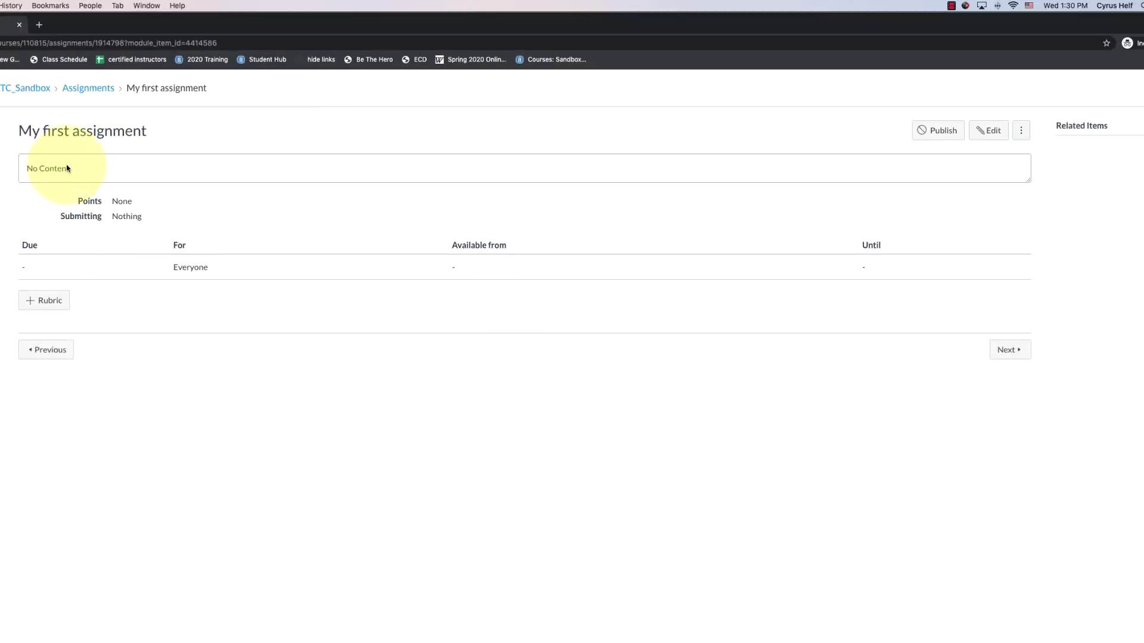
mouse_move(992, 90)
left_mouse_down()
mouse_move(927, 153)
mouse_move(1043, 117)
left_mouse_up()
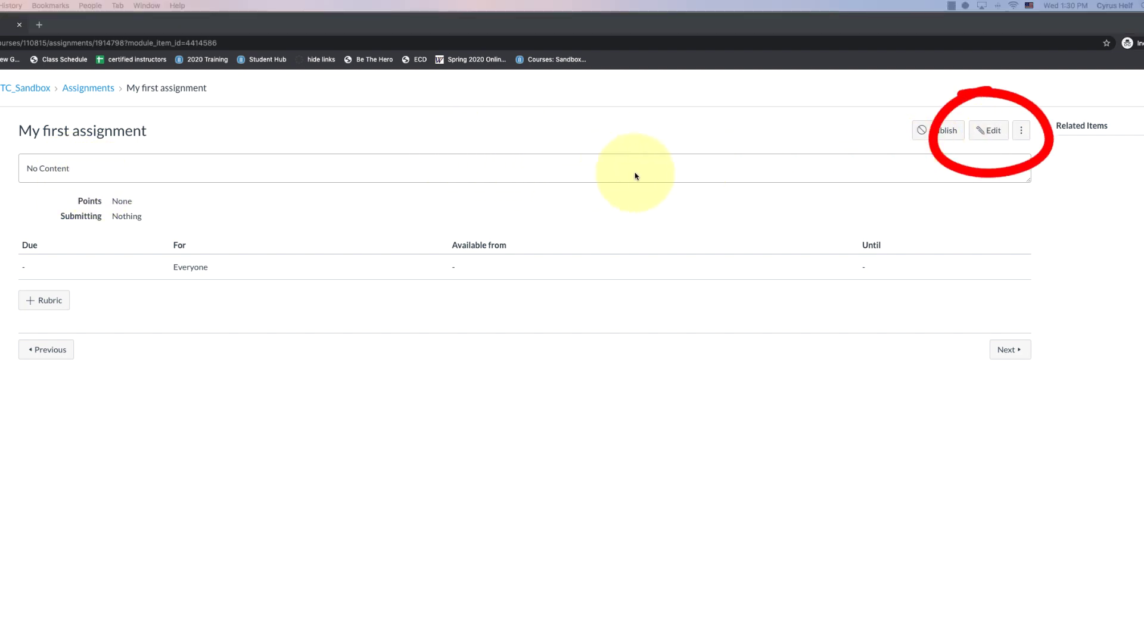
left_click(988, 131)
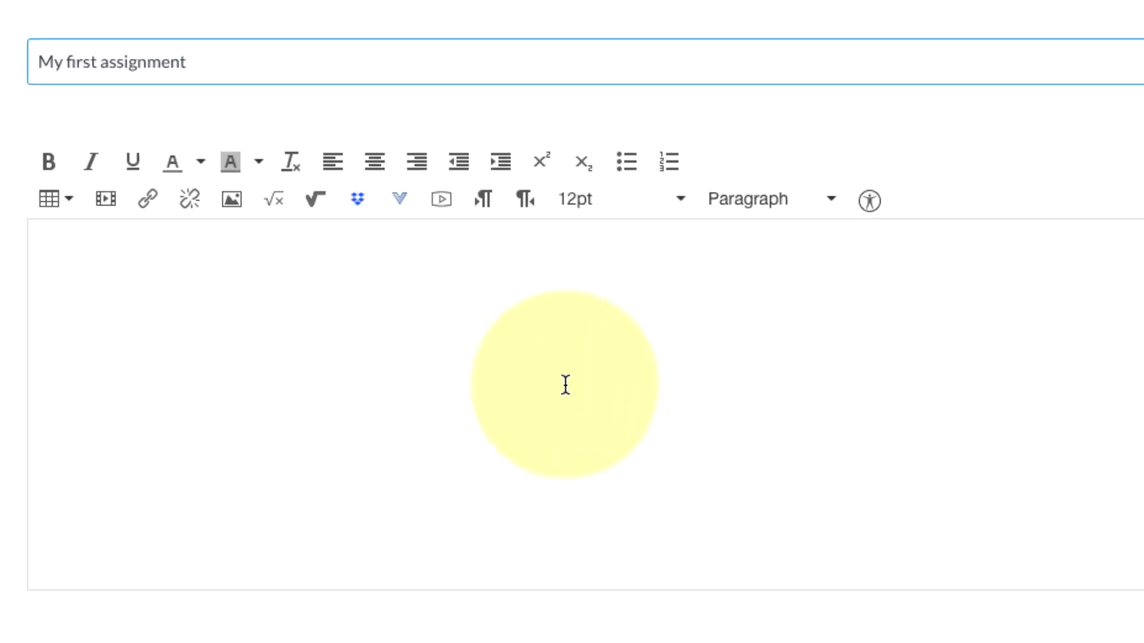
left_click_drag(215, 51, 26, 56)
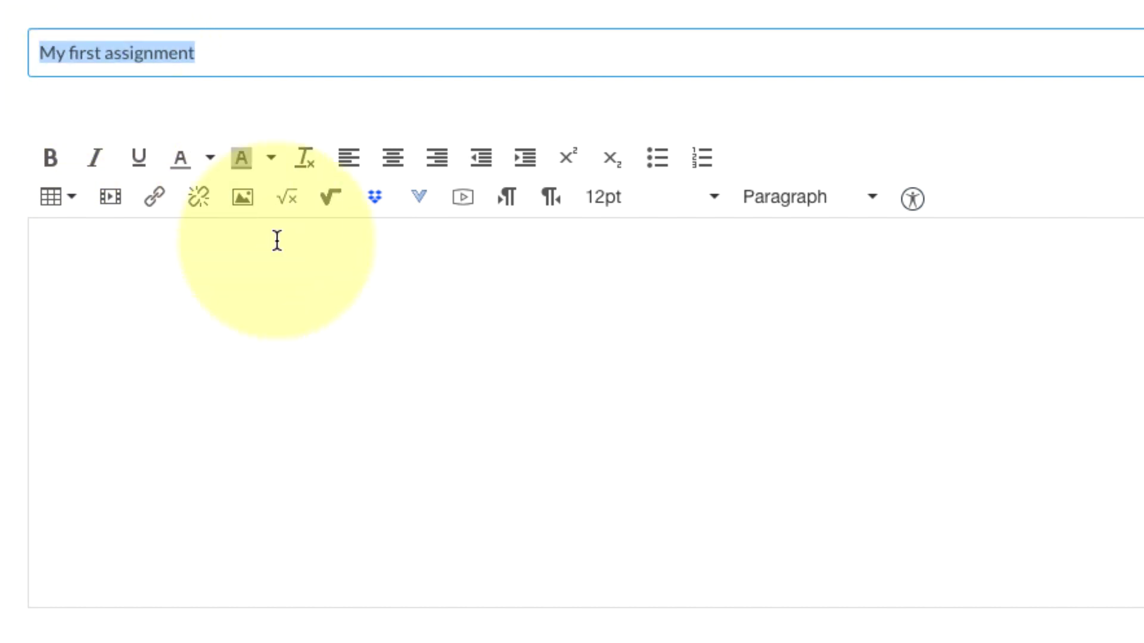
left_click(106, 258)
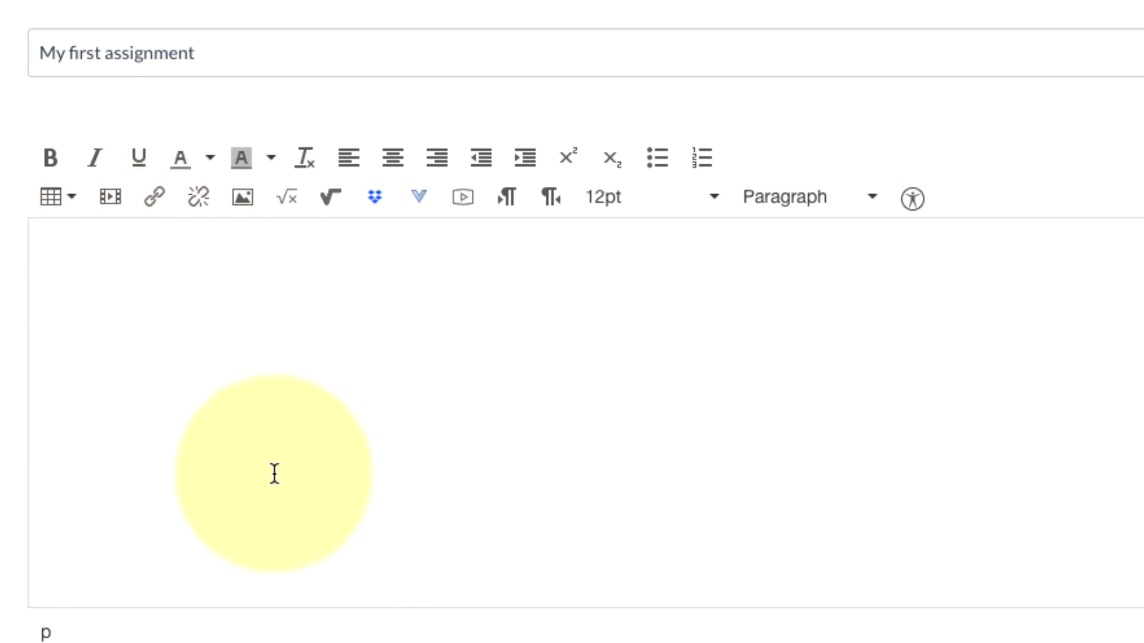
type("Write")
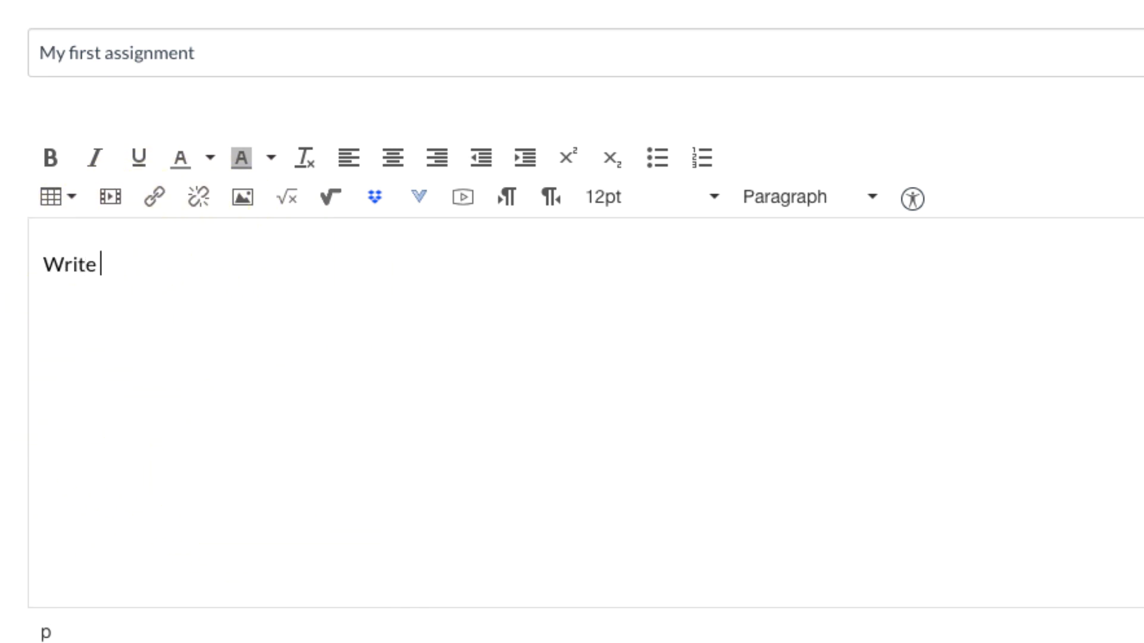
type(" 50 words o")
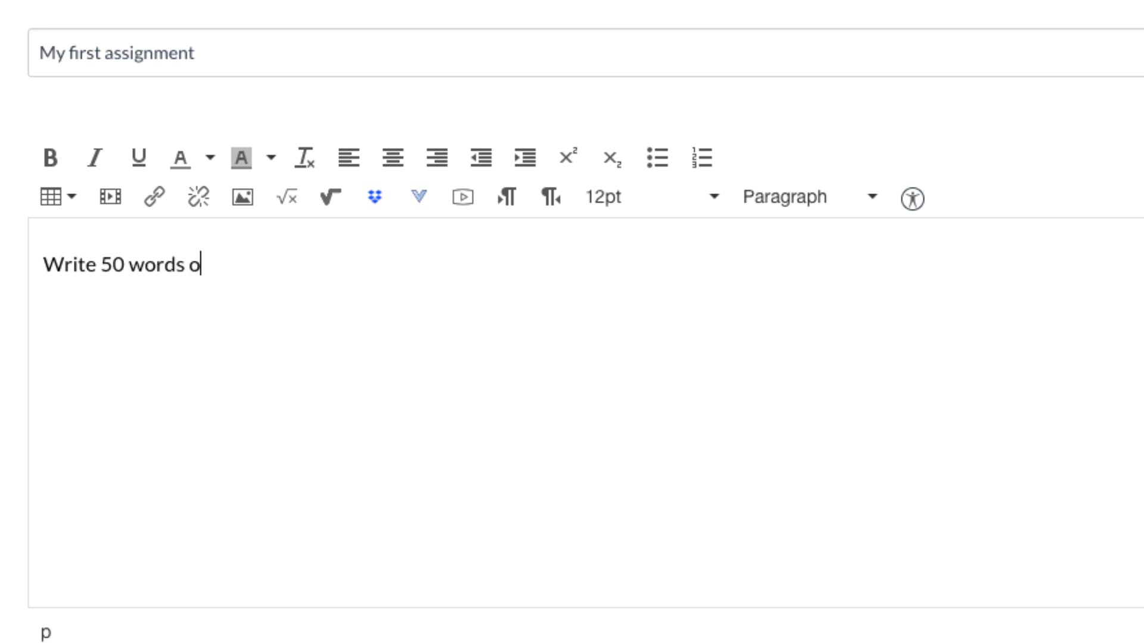
type("n Astronomy.")
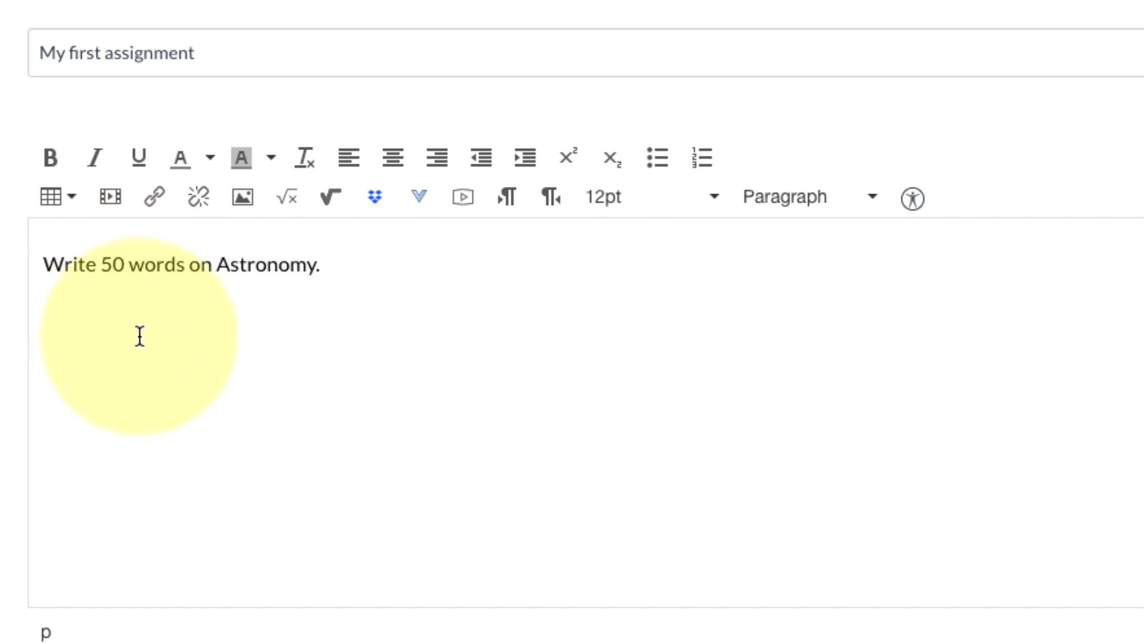
Step: Change the assignment's Points value from 0 to 10
scroll(310, 343, "down", 2)
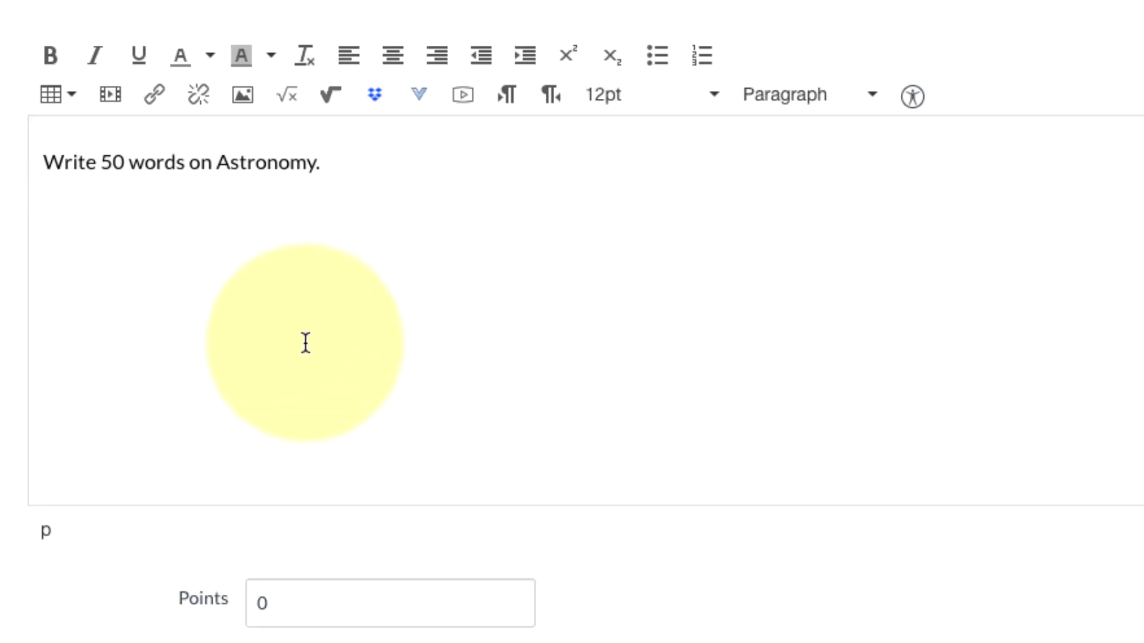
scroll(452, 381, "down", 2)
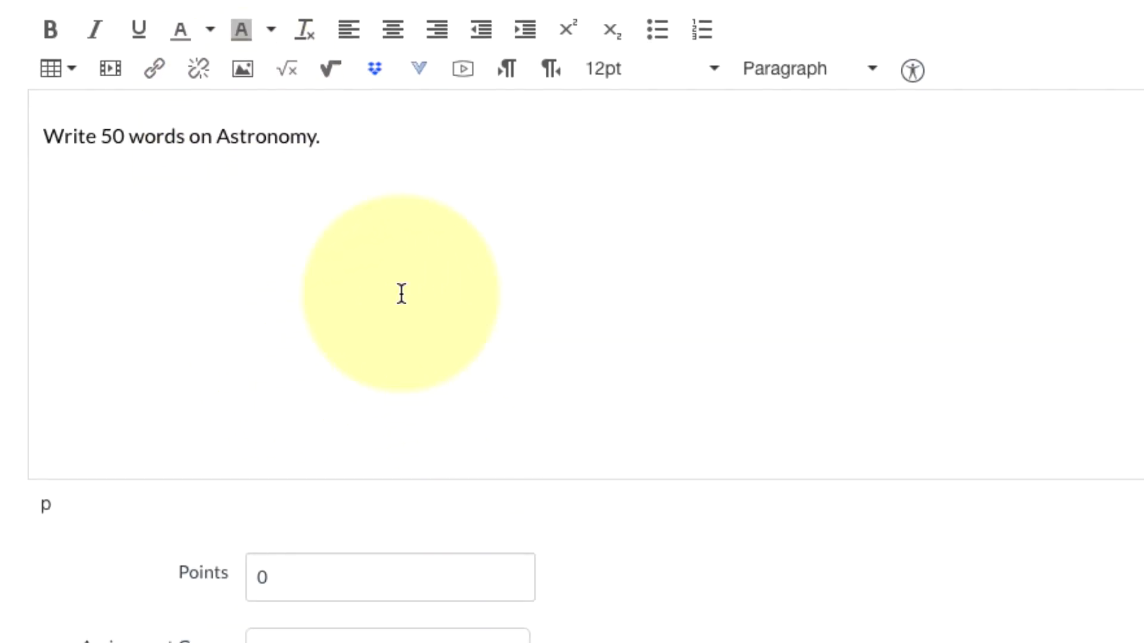
scroll(318, 187, "down", 4)
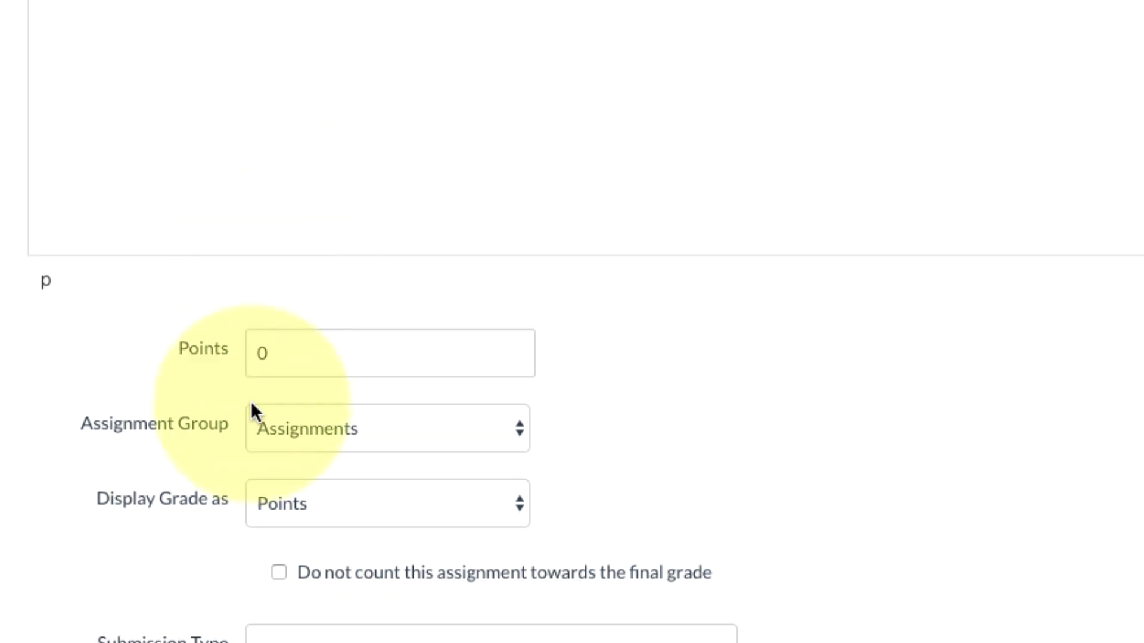
left_click(255, 352)
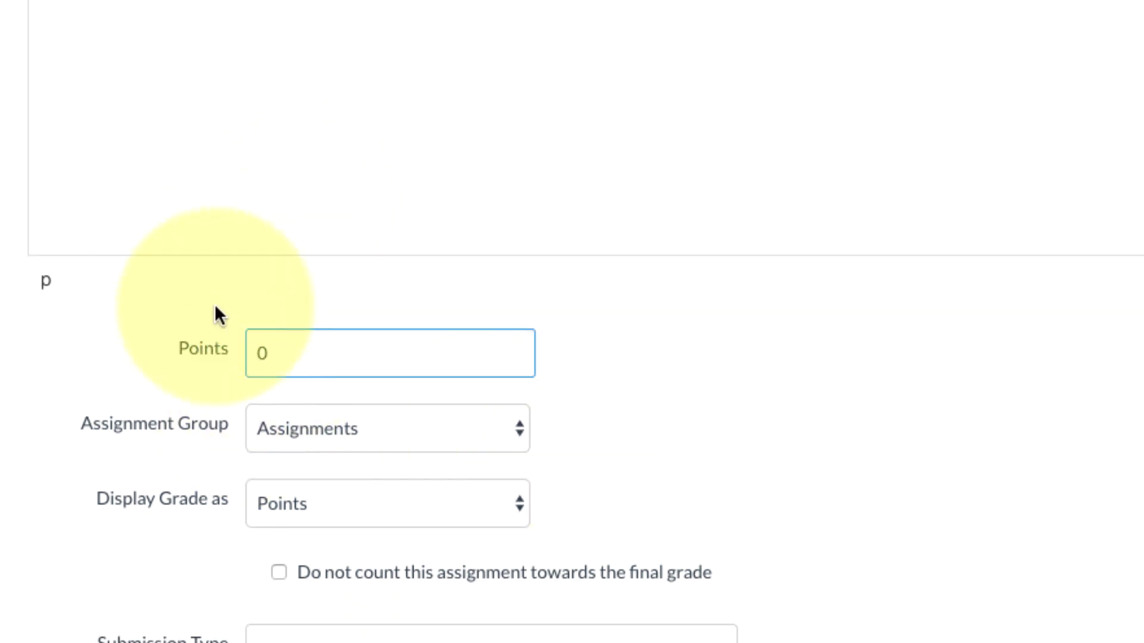
type("1")
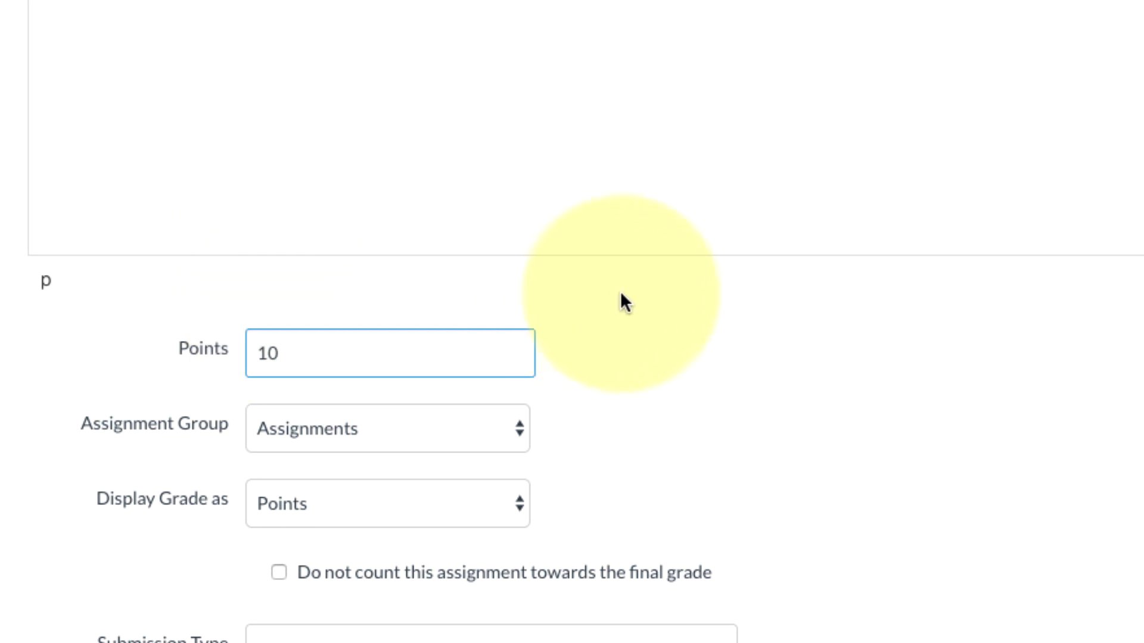
scroll(635, 295, "down", 2)
scroll(635, 299, "down", 1)
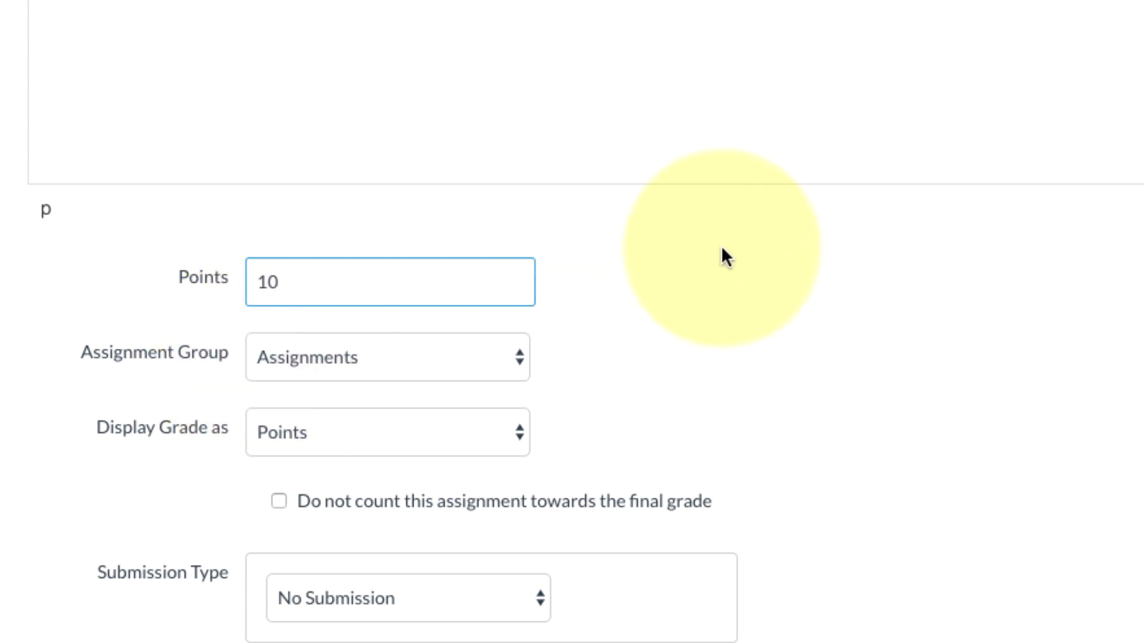
scroll(719, 238, "down", 1)
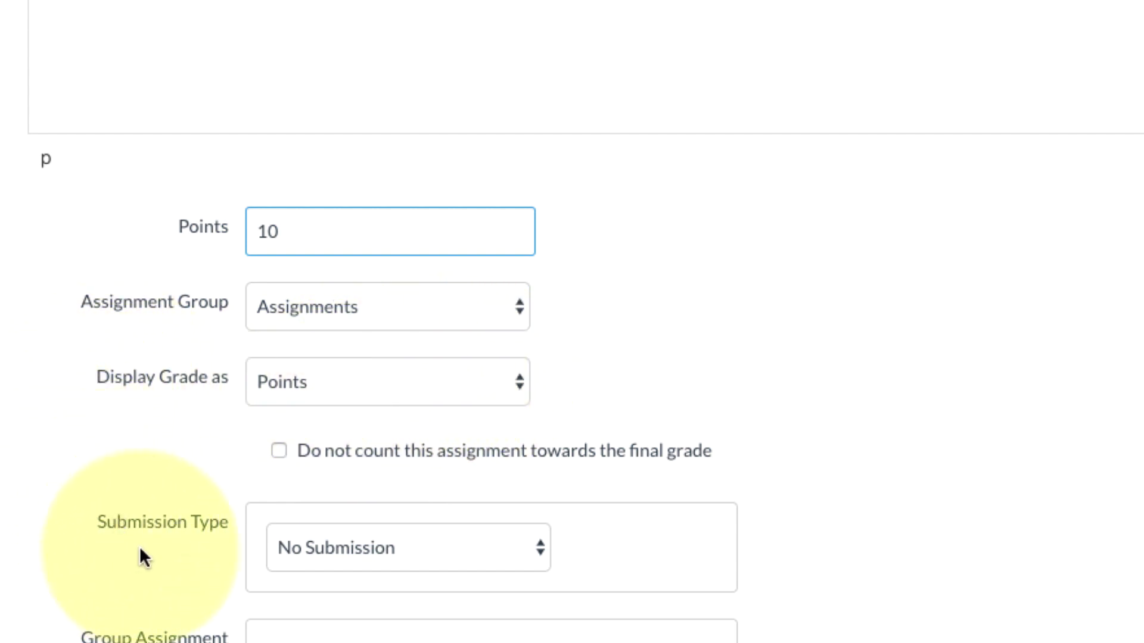
scroll(120, 531, "down", 5)
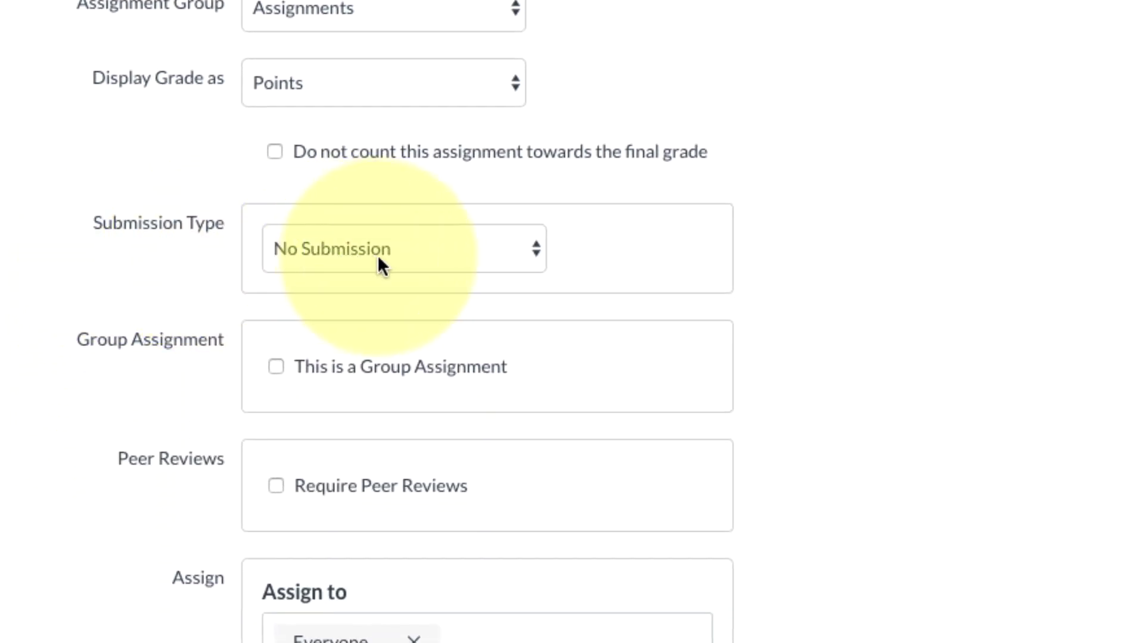
Step: Set Submission Type to Online with the Text Entry and File Uploads options ticked
left_click(374, 249)
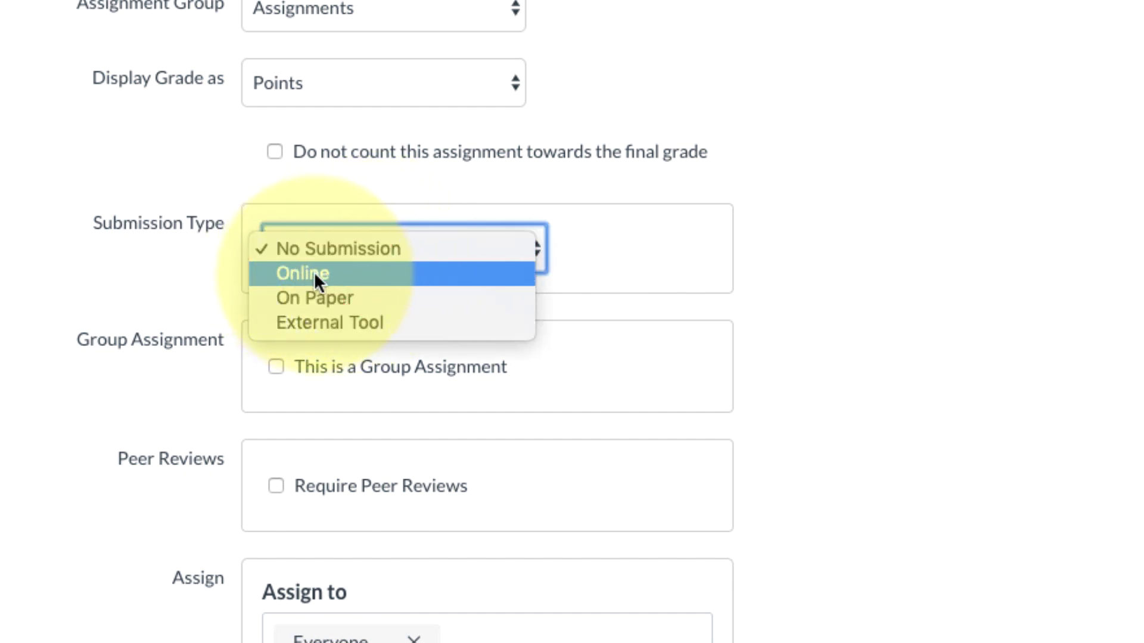
left_click(374, 272)
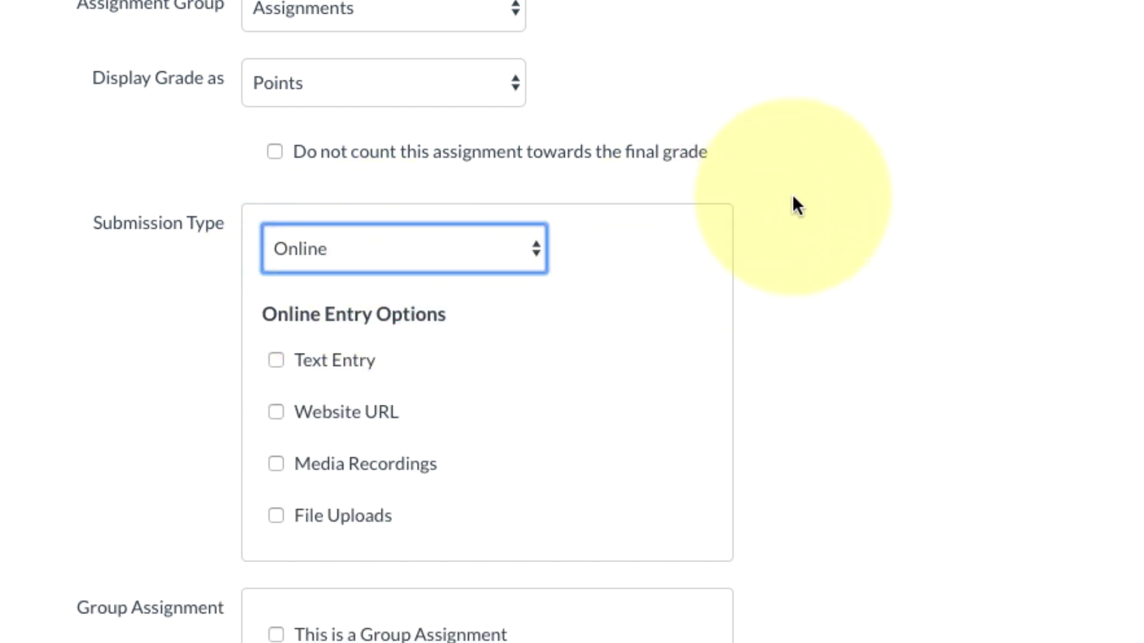
scroll(779, 177, "down", 1)
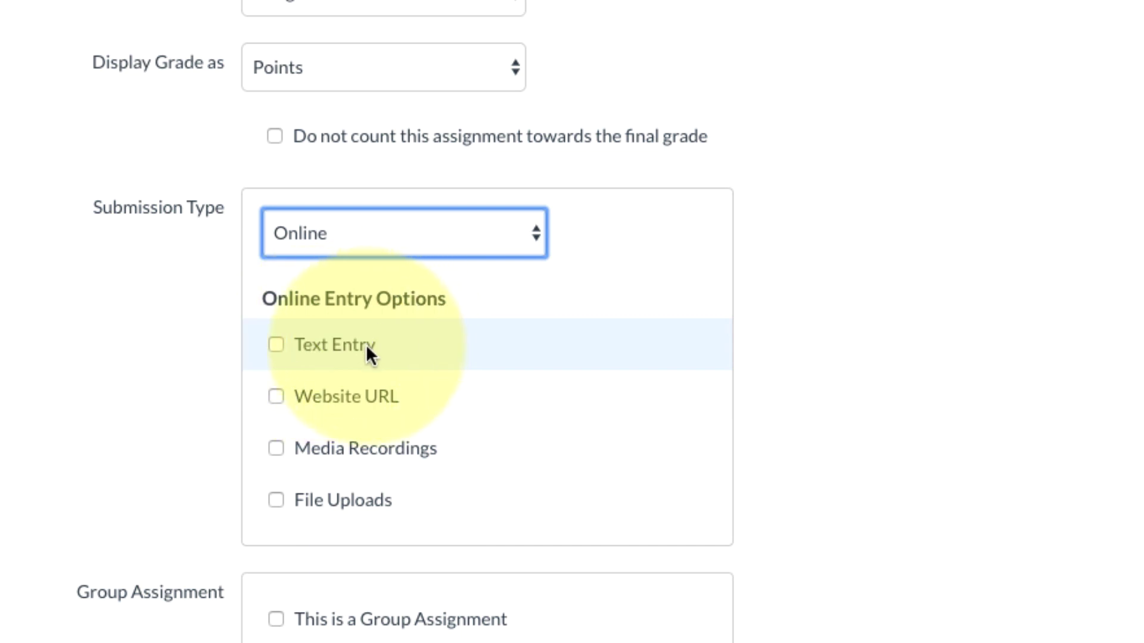
left_click(278, 351)
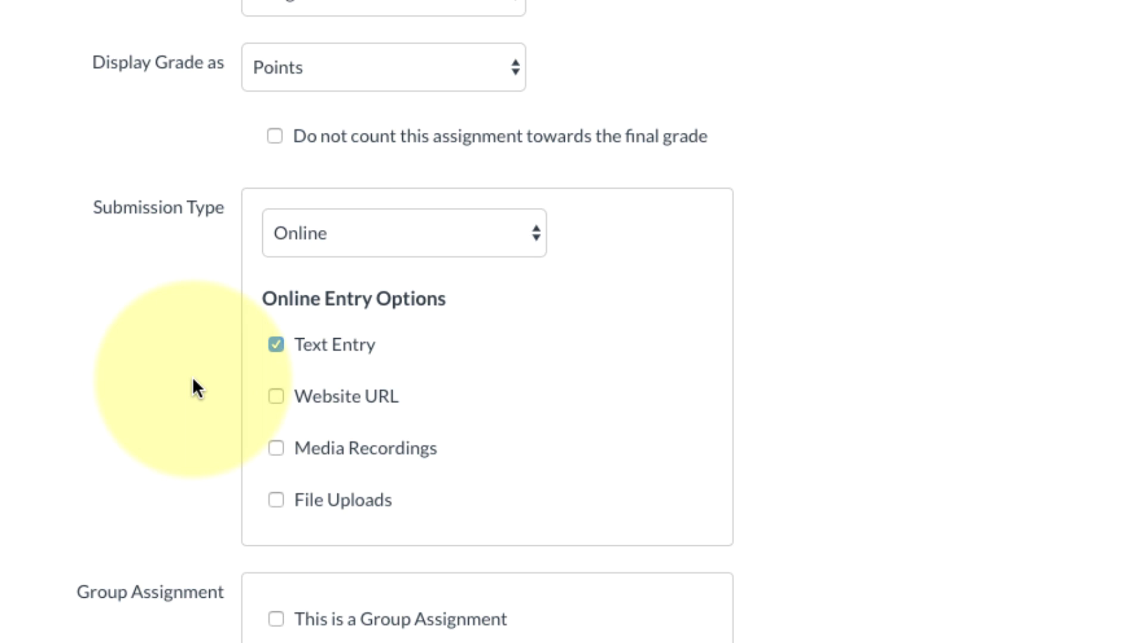
left_click(278, 505)
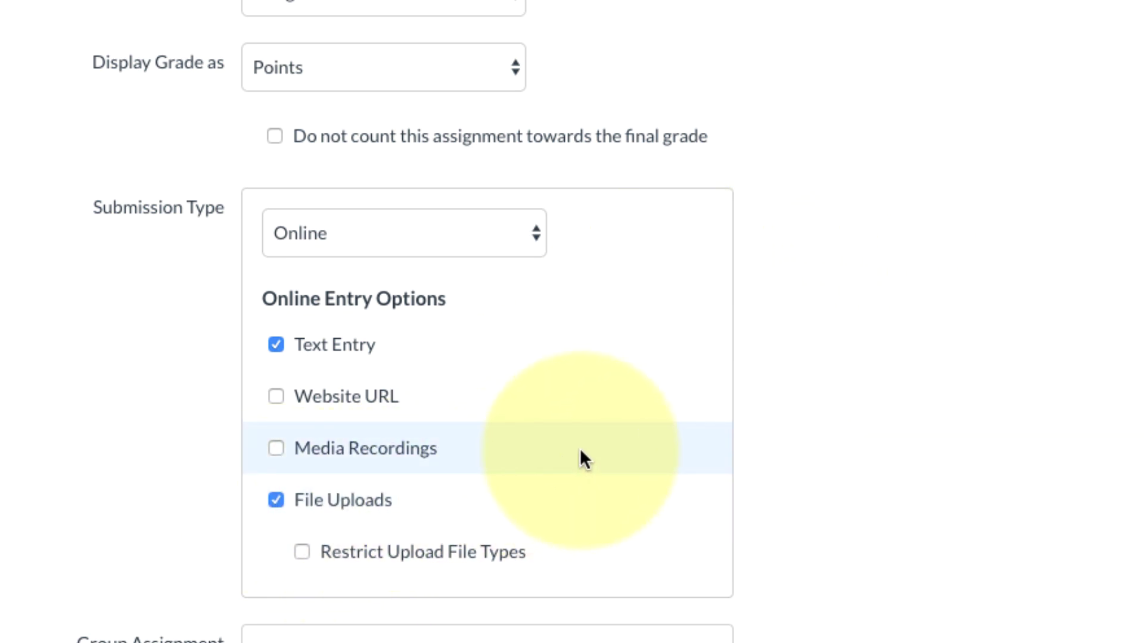
scroll(846, 435, "down", 3)
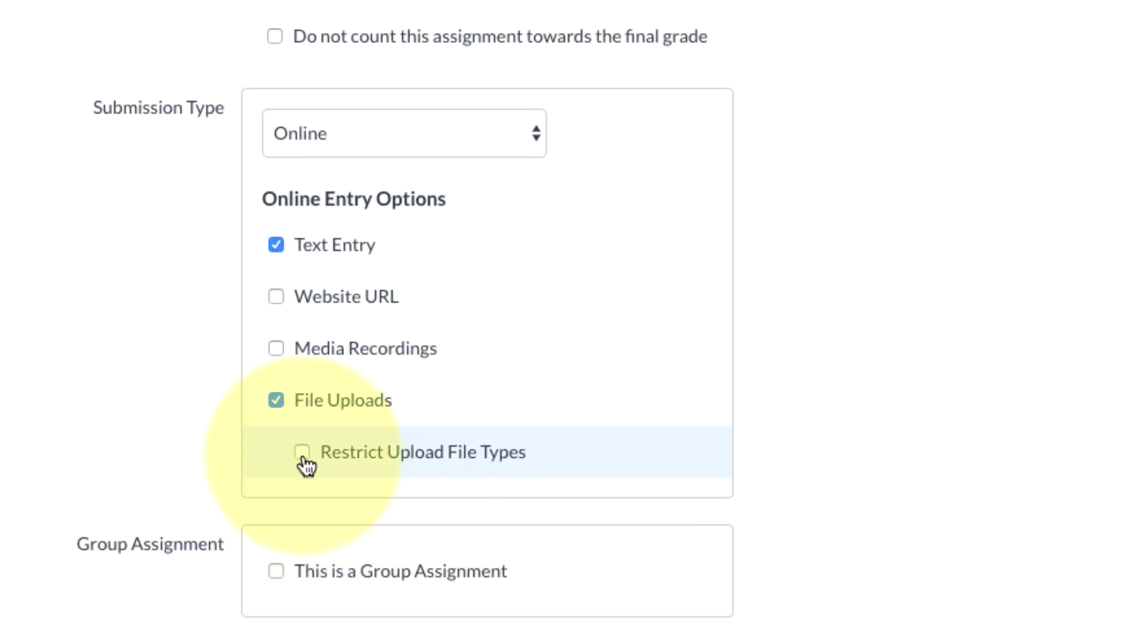
Step: Enable Restrict Upload File Types and set the allowed extensions to doc,docx,pdf,rtf
left_click(301, 457)
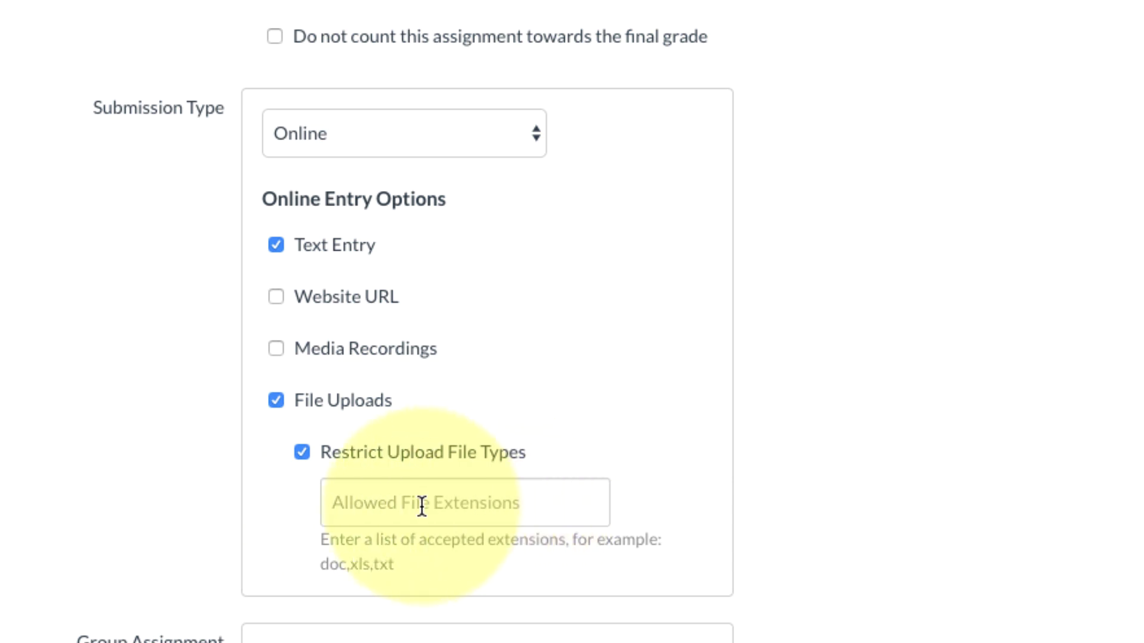
left_click(388, 508)
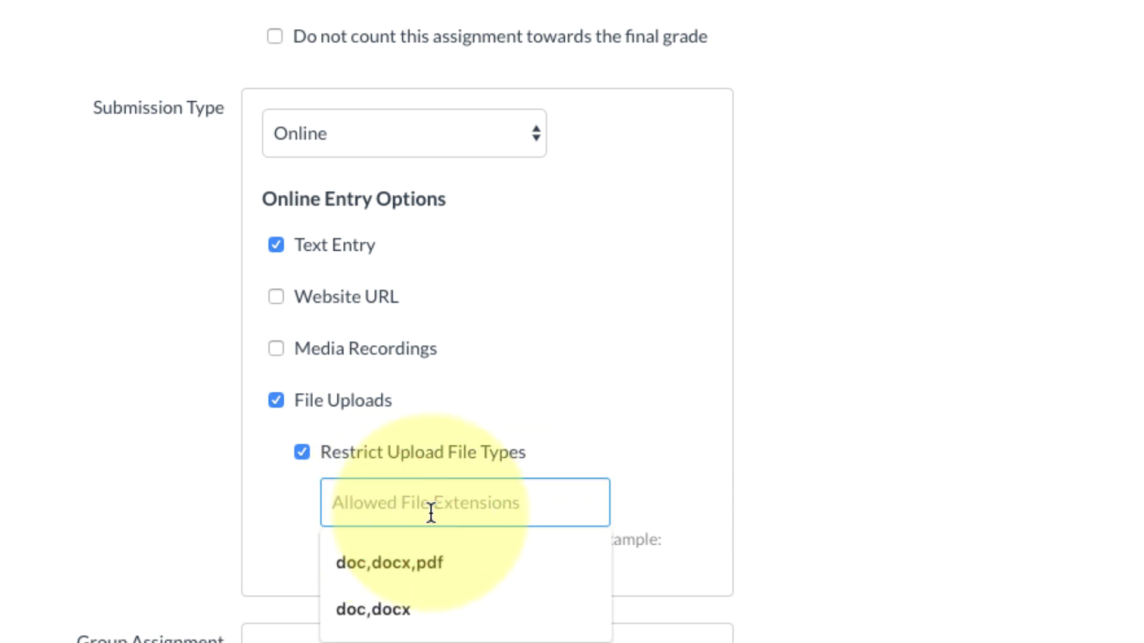
type("doc,docx")
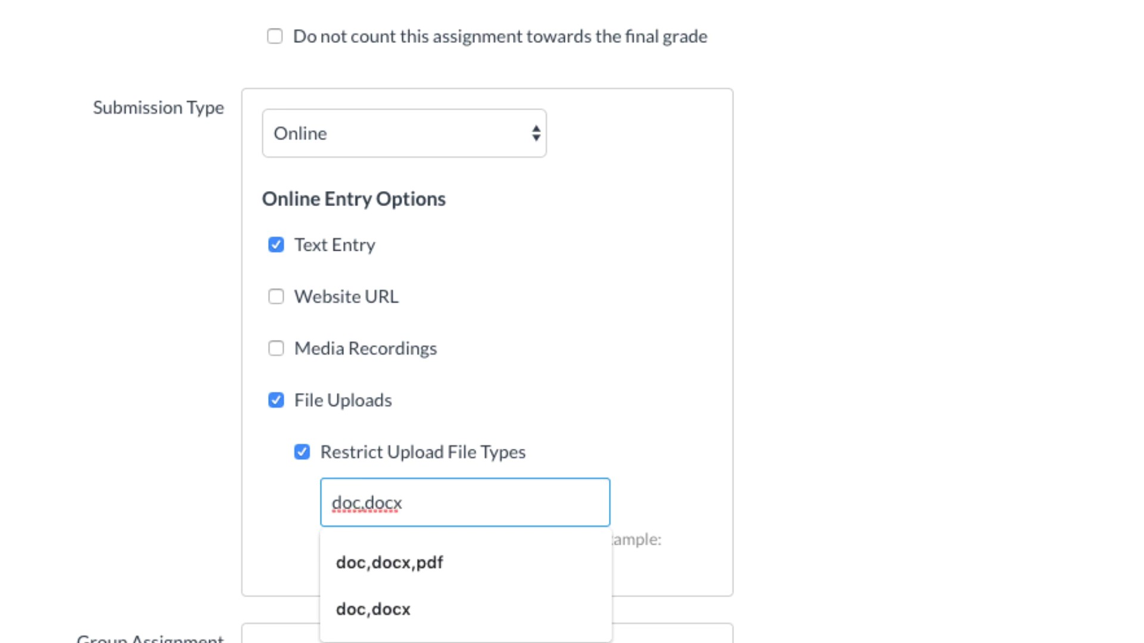
type(",pdf,rtf")
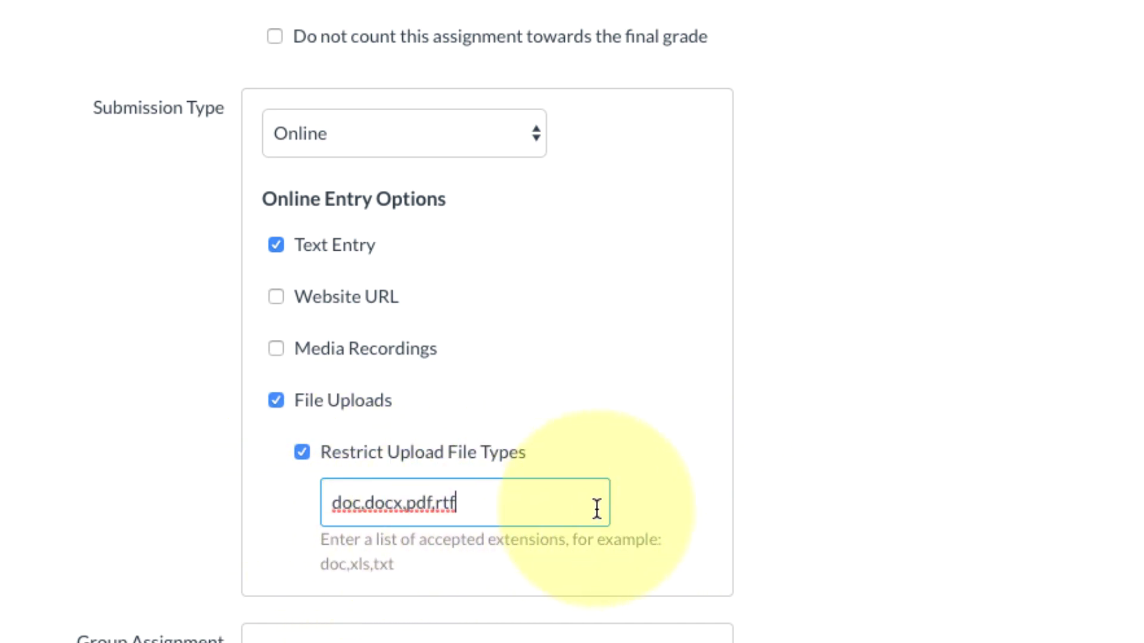
scroll(817, 429, "down", 5)
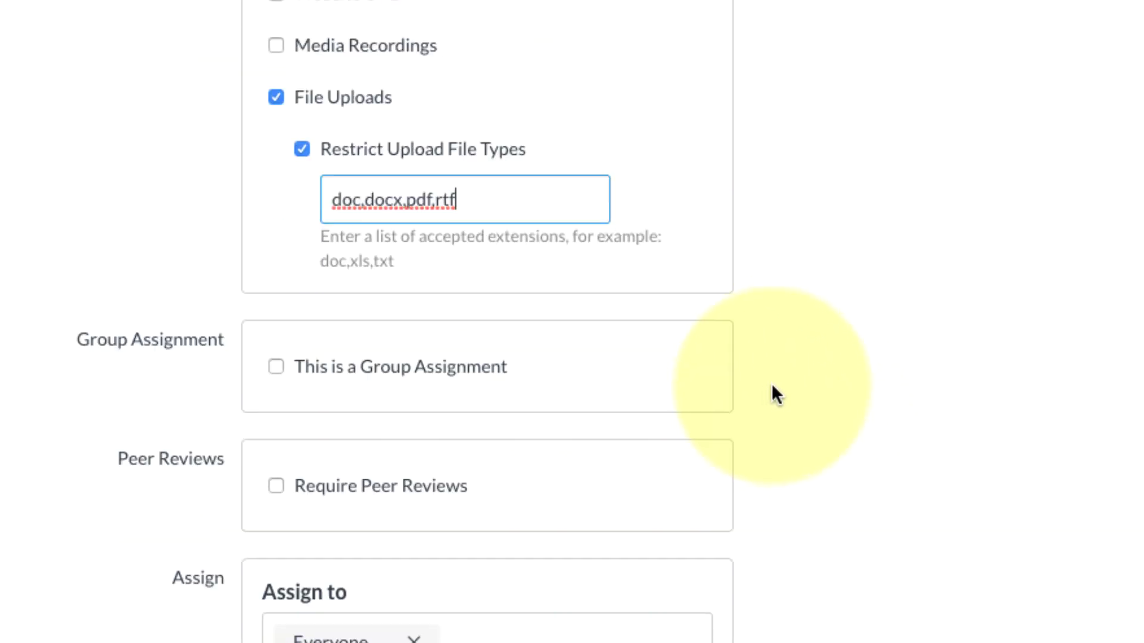
scroll(152, 322, "down", 1)
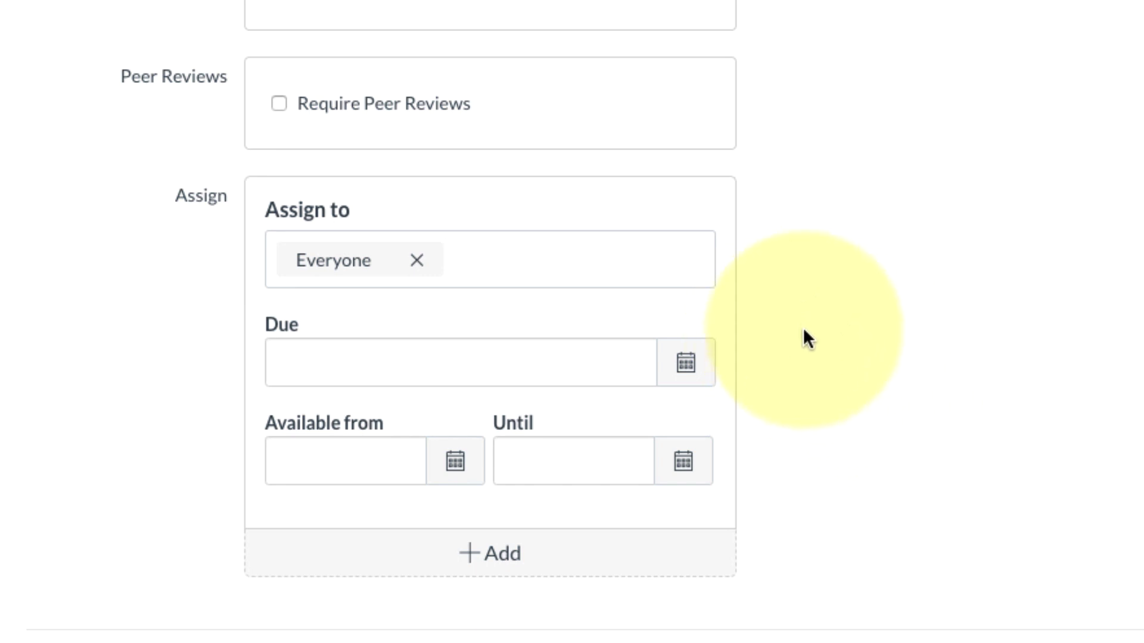
Step: Remove the extra assignee slot, keep Everyone assigned, and save My first assignment
left_click(483, 553)
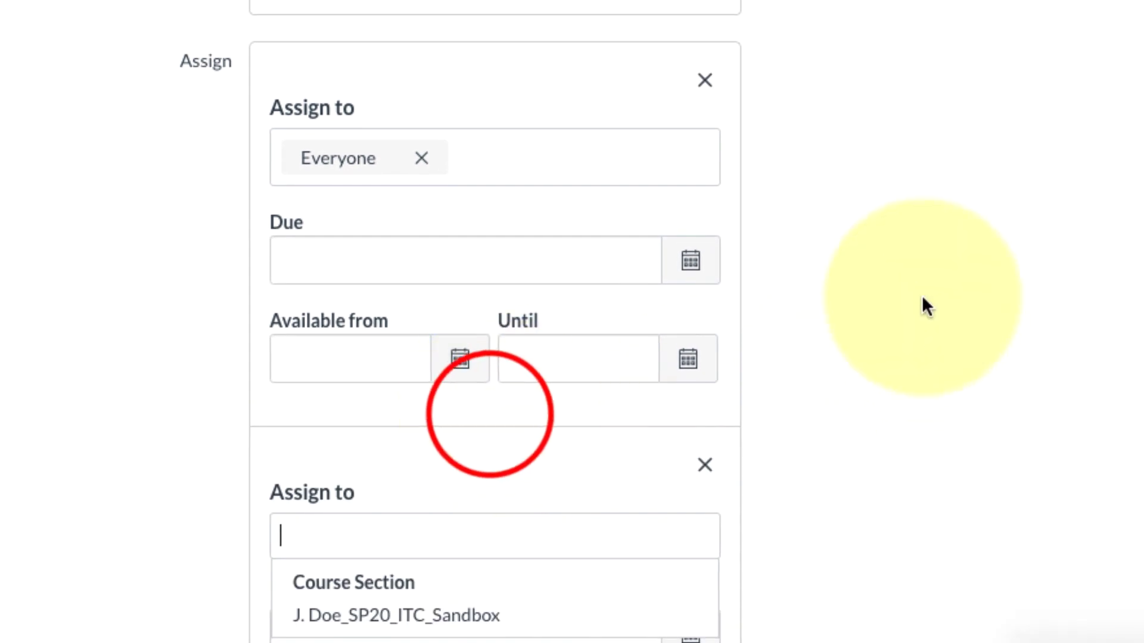
scroll(918, 289, "down", 4)
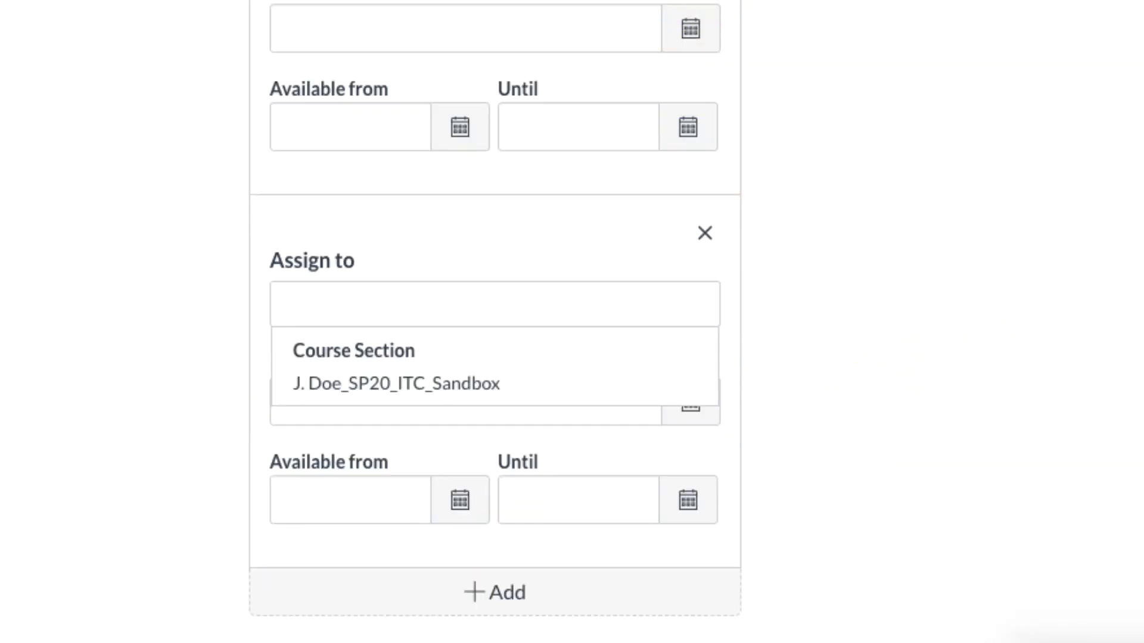
scroll(947, 235, "down", 3)
left_click(314, 126)
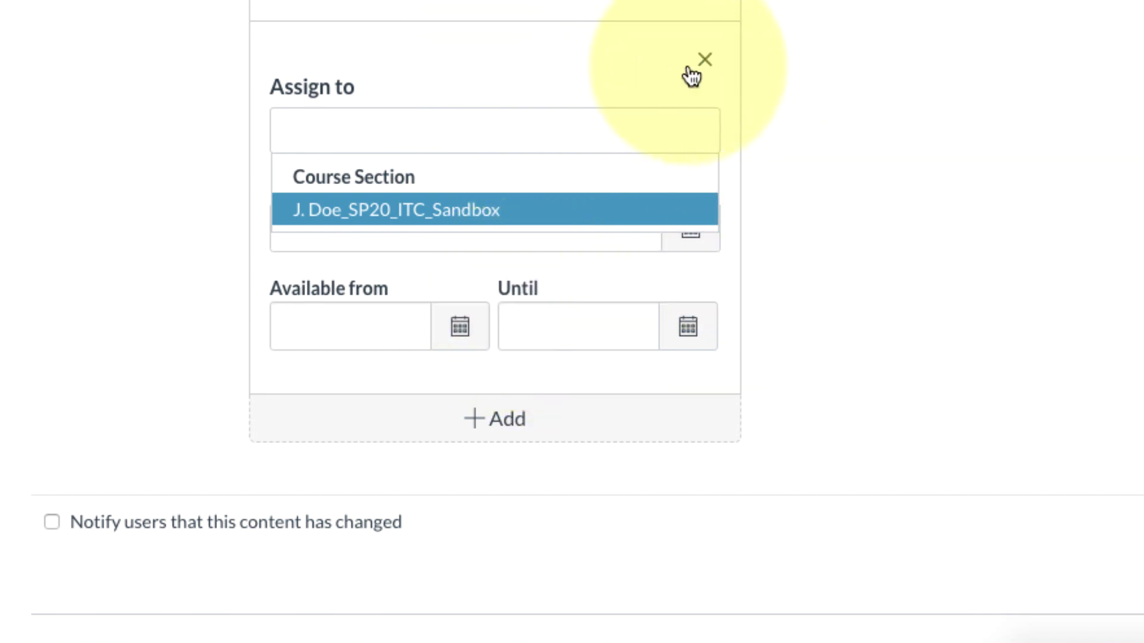
left_click(715, 69)
left_click(1034, 69)
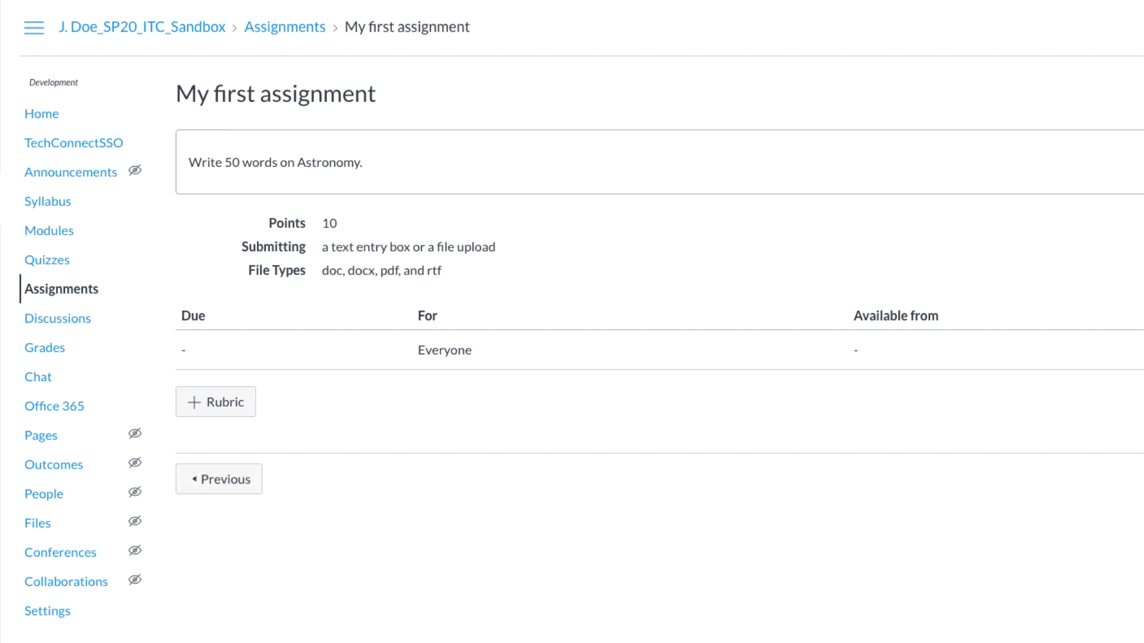
Step: Return to the Modules page, where My first assignment appears at 10 pts
left_click(47, 229)
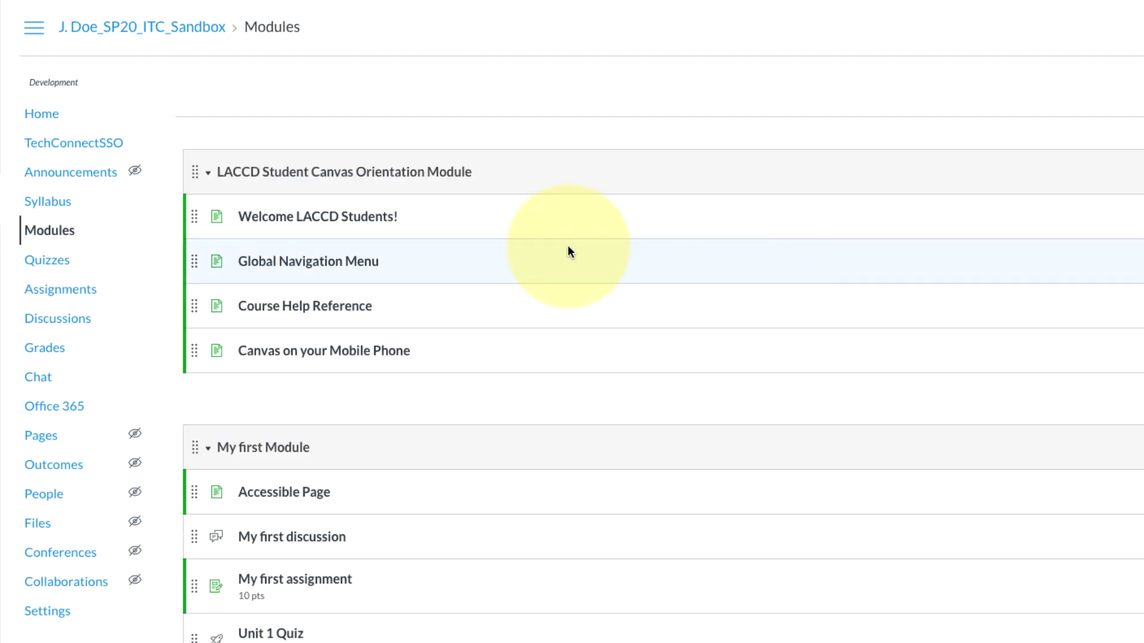
left_click(201, 581)
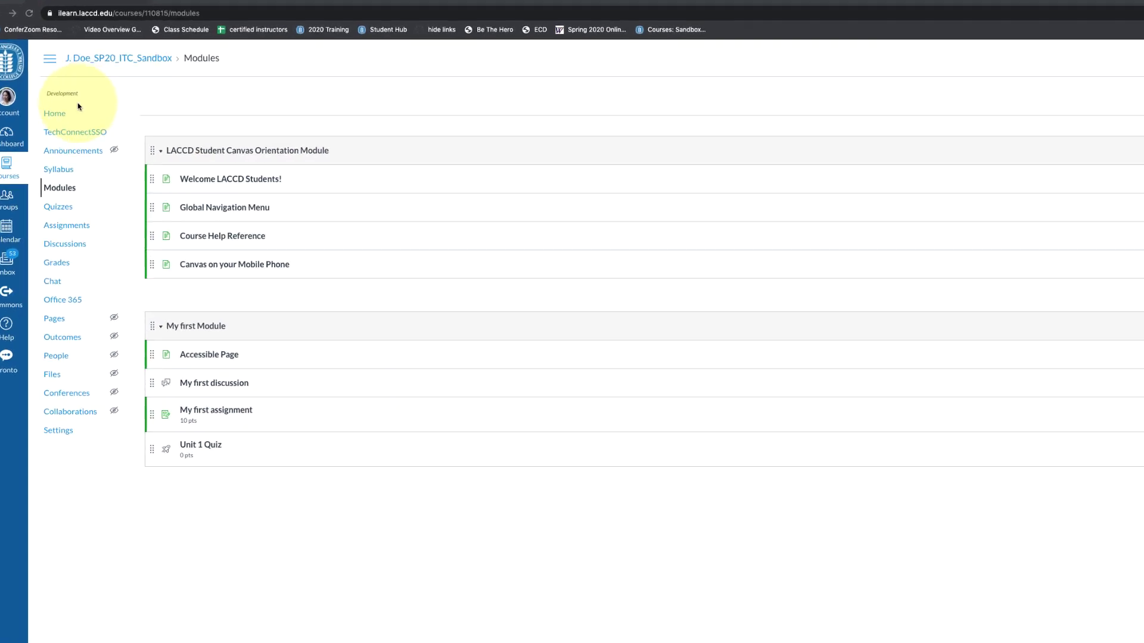
Step: Switch the course into Student View from the Modules page
left_click(51, 115)
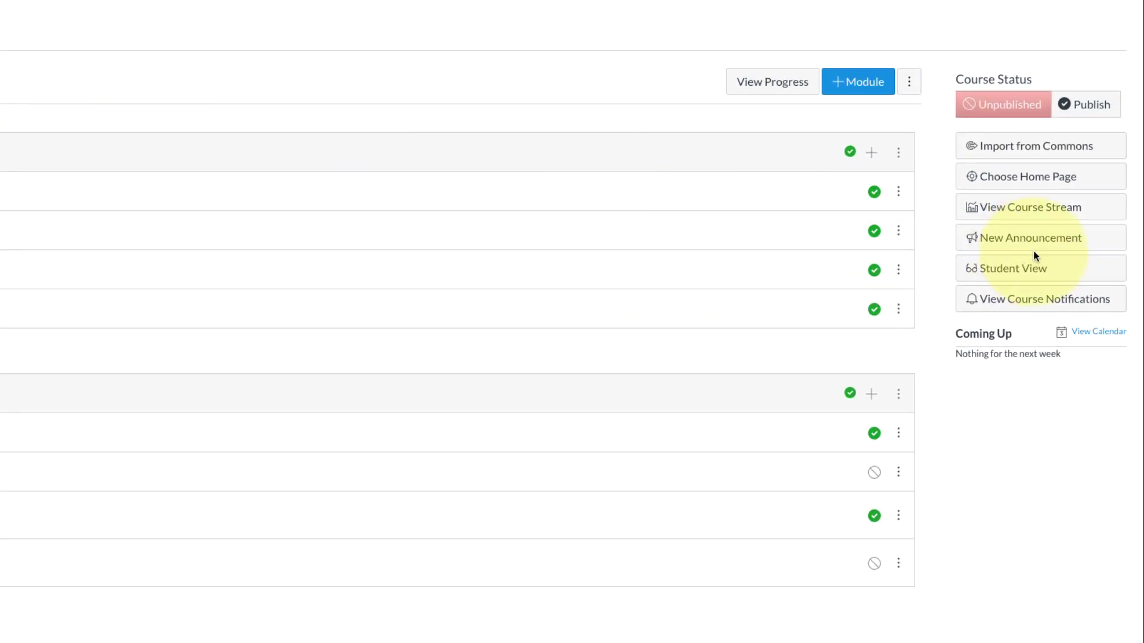
left_click(995, 271)
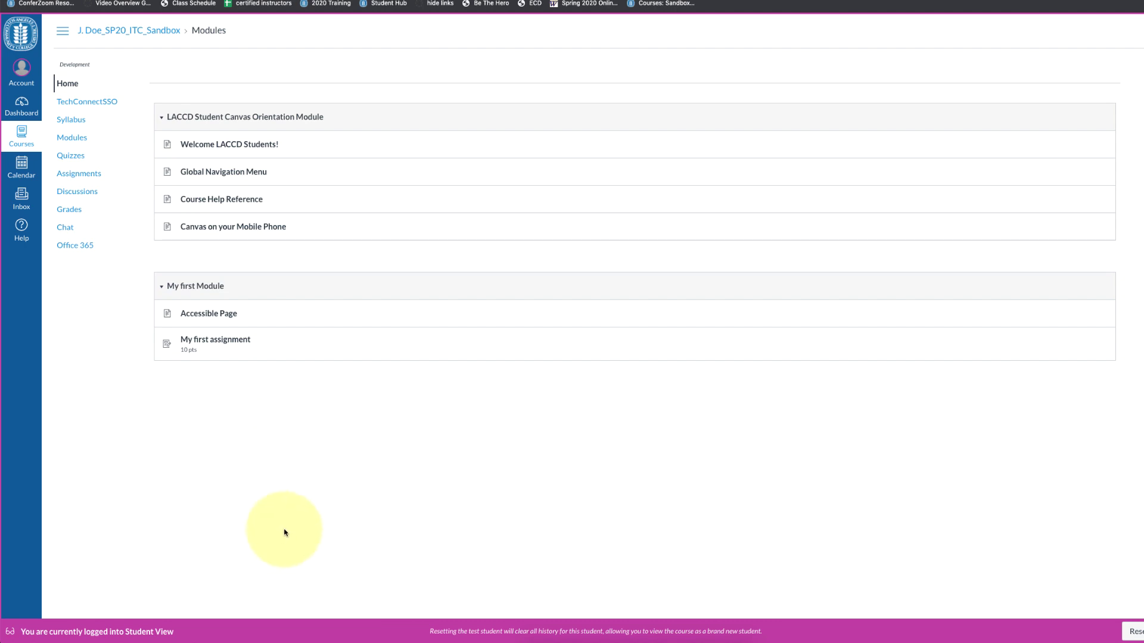
Step: Open My first assignment from the module list as the test student
left_click(206, 341)
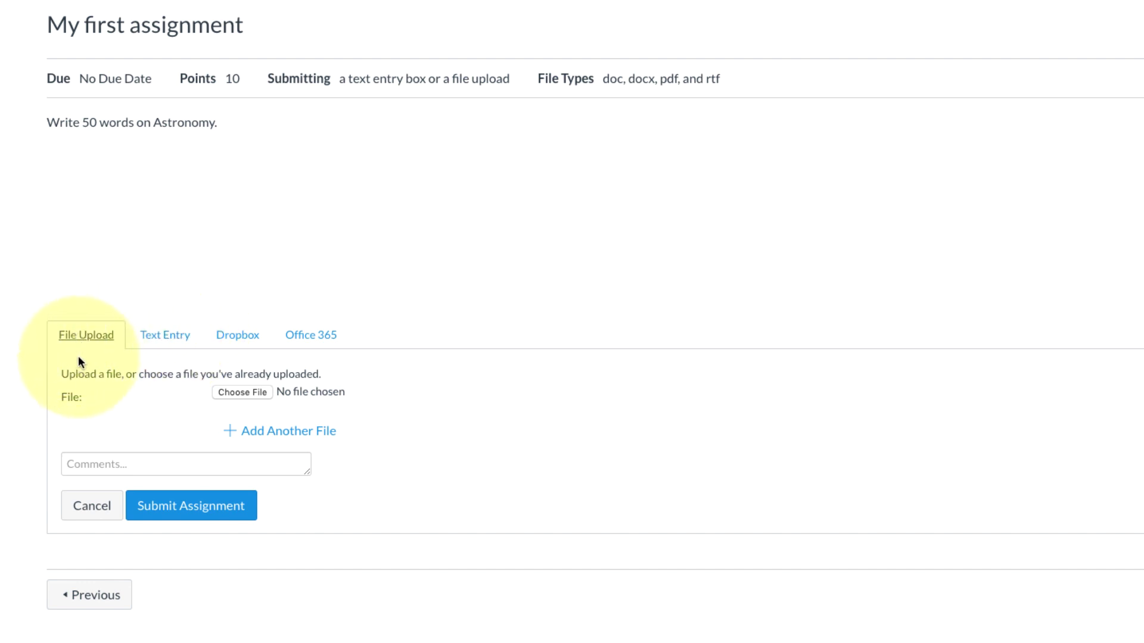
Step: Attach WLAC_Online_Instructors_Handbook_2020.docx from Downloads as the file upload submission
left_click(169, 342)
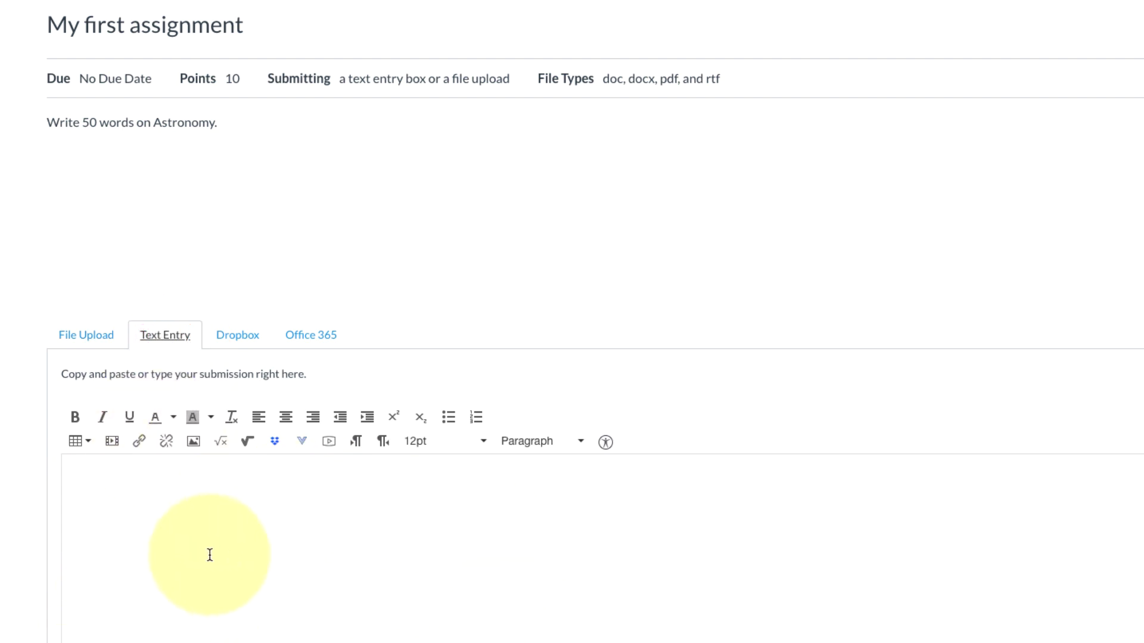
left_click(95, 337)
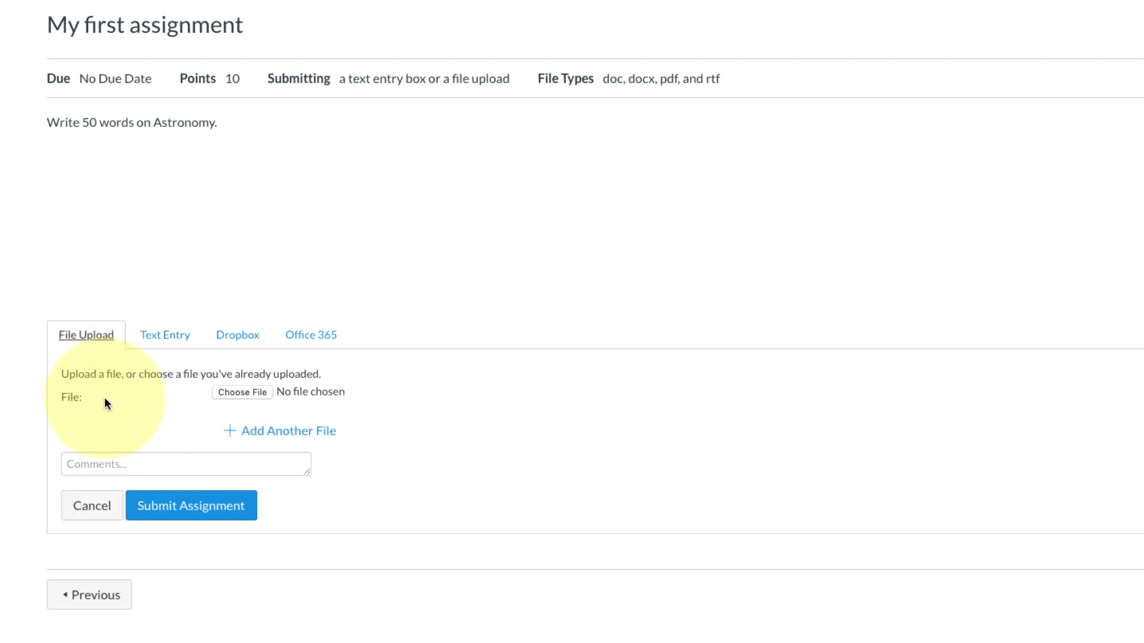
left_click(231, 393)
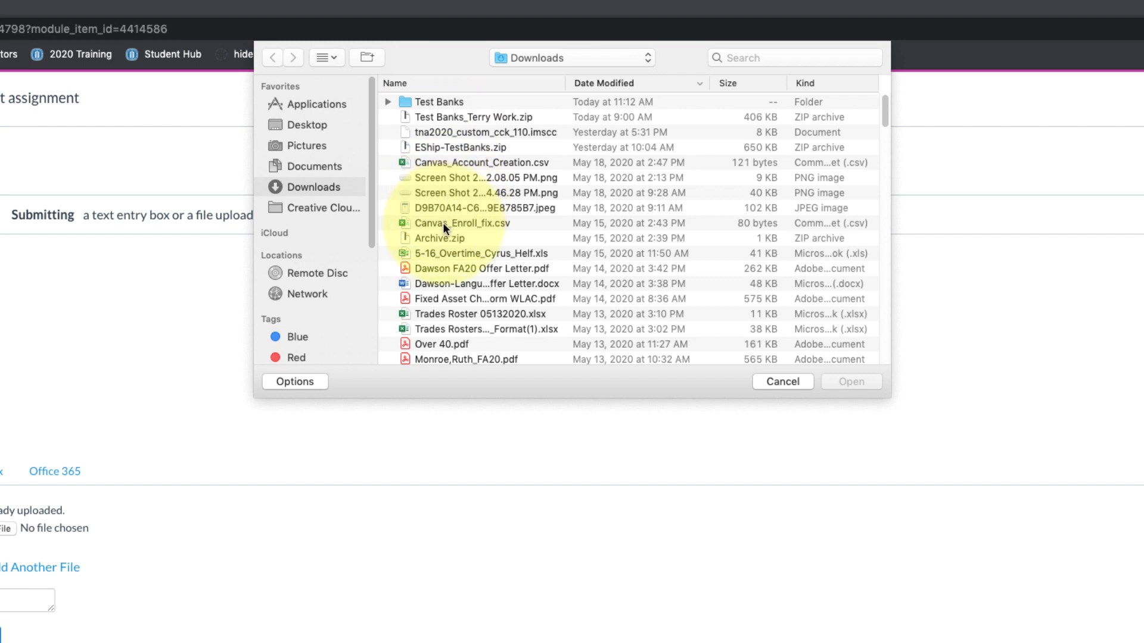
scroll(442, 222, "down", 5)
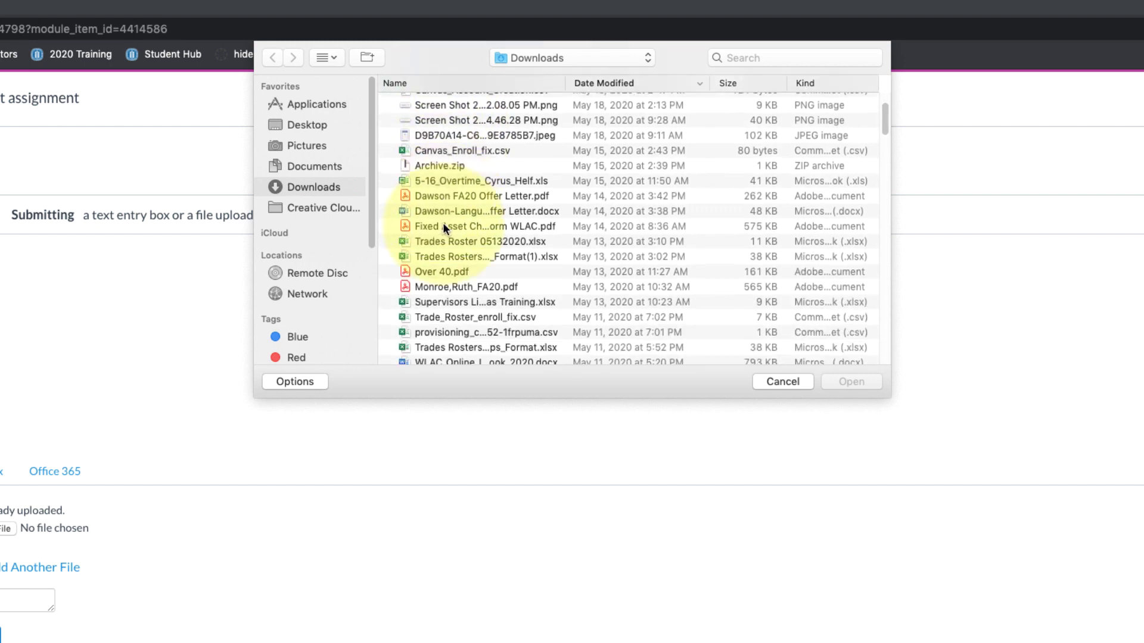
scroll(441, 221, "down", 2)
left_click(464, 317)
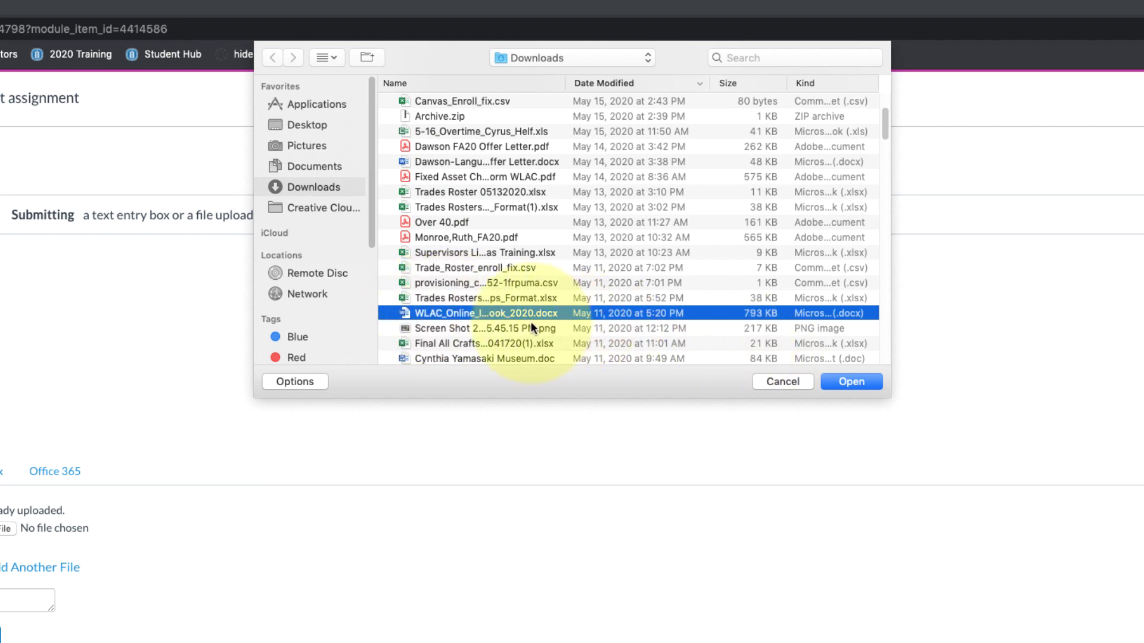
double_click(467, 312)
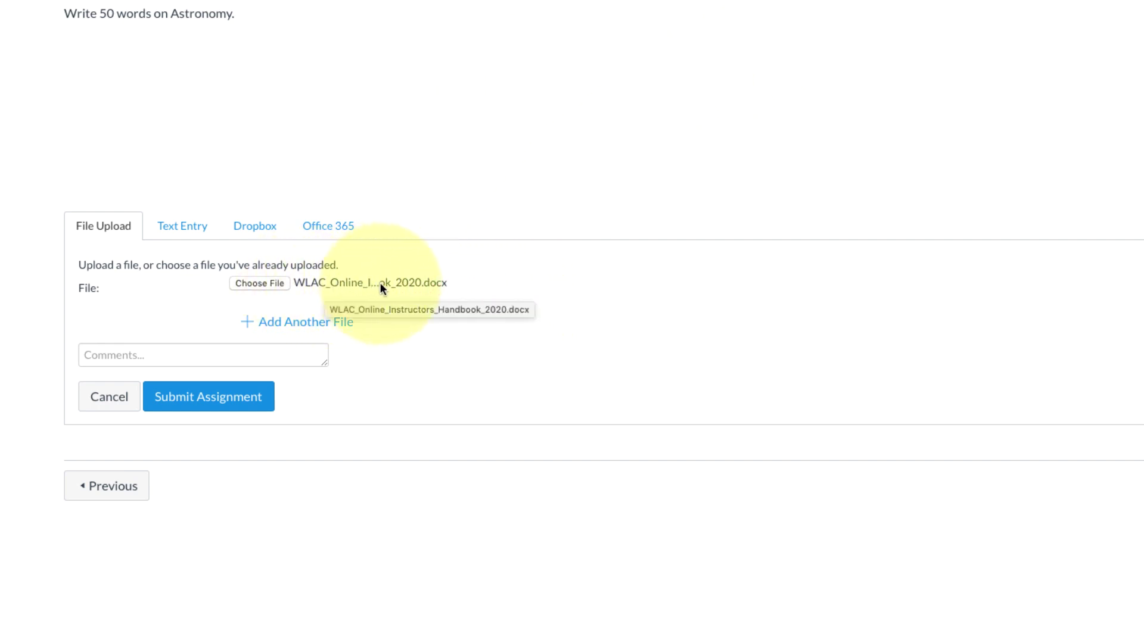
Step: Submit My first assignment with the attached WLAC handbook file
left_click(199, 399)
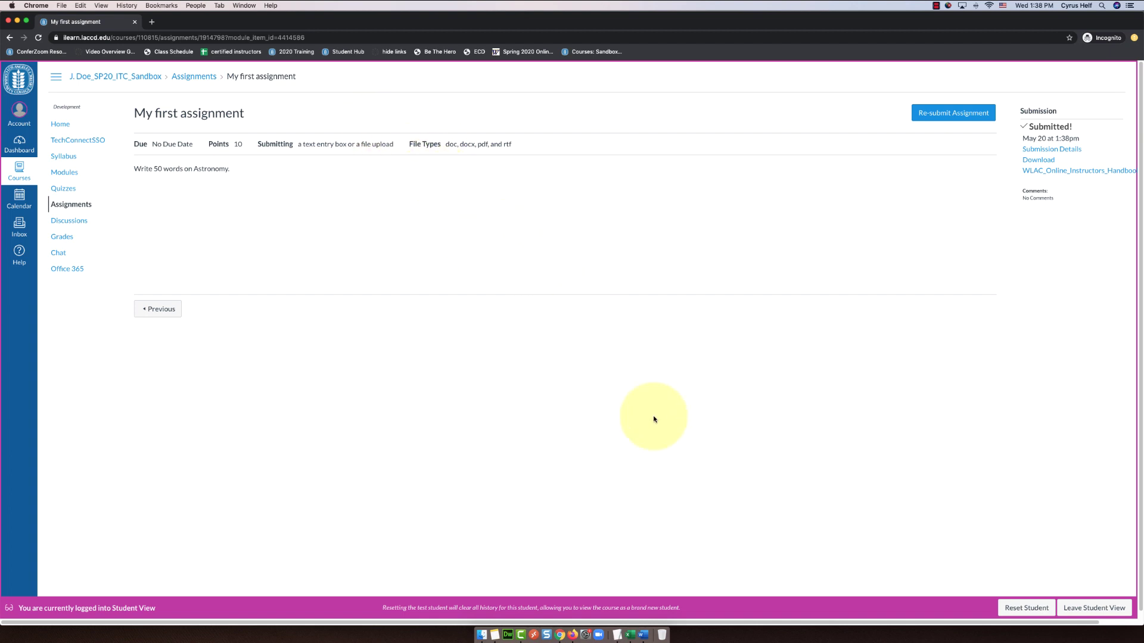
Step: Leave Student View to return to the instructor's view of My first assignment
left_click(1097, 608)
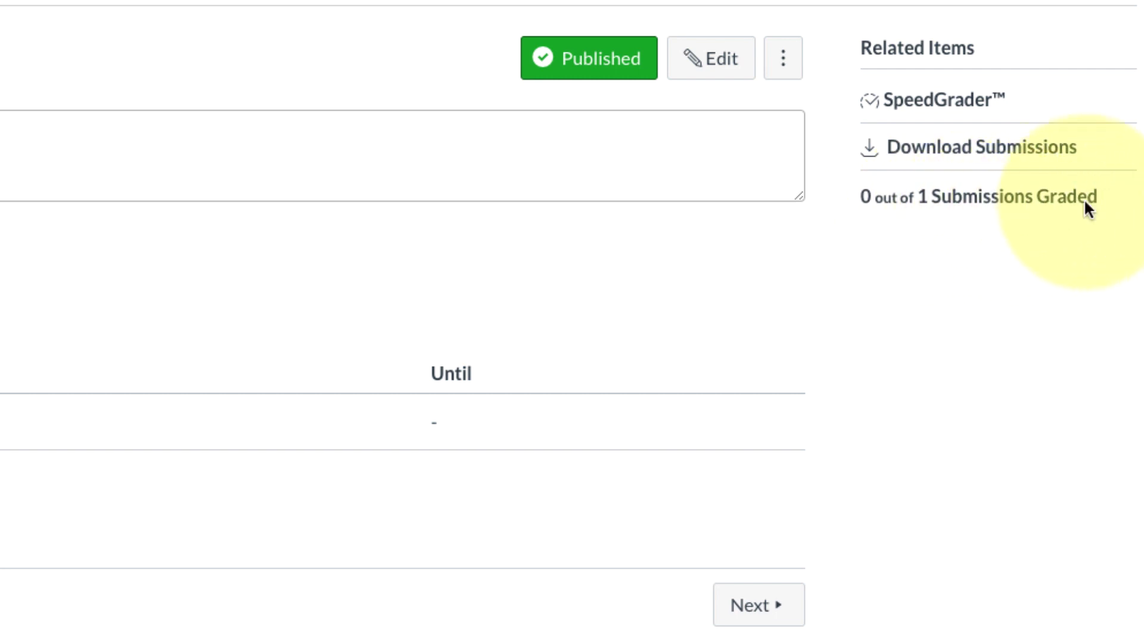
Step: Open the submission in SpeedGrader, scroll the handbook, and select the Deans and Chairs sentence
left_click(920, 103)
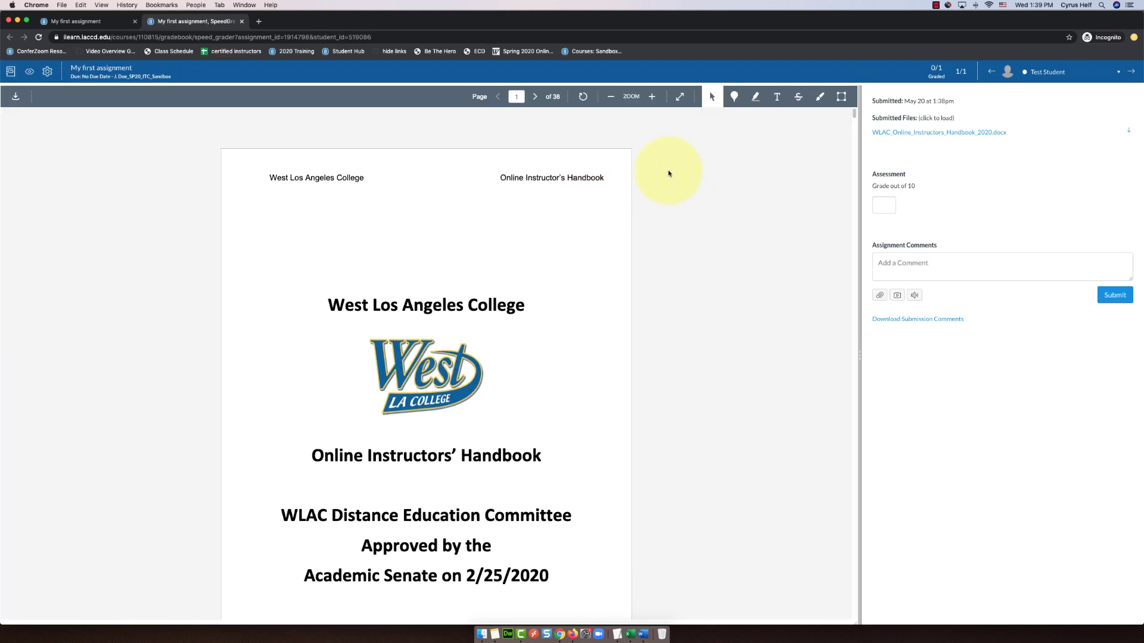
scroll(498, 241, "down", 8)
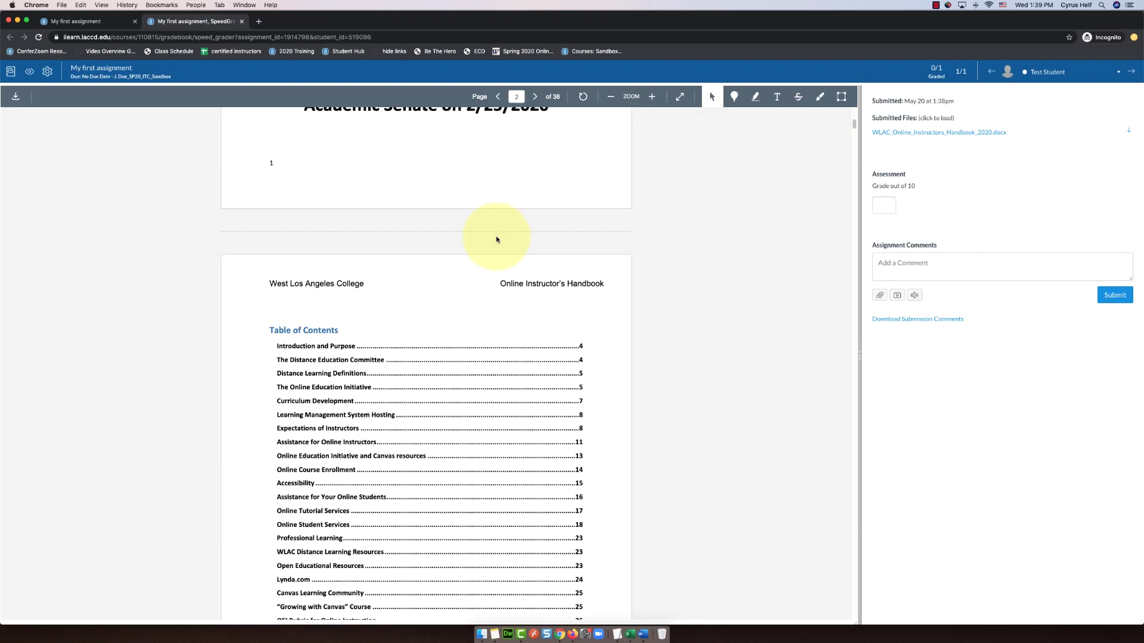
scroll(497, 240, "down", 15)
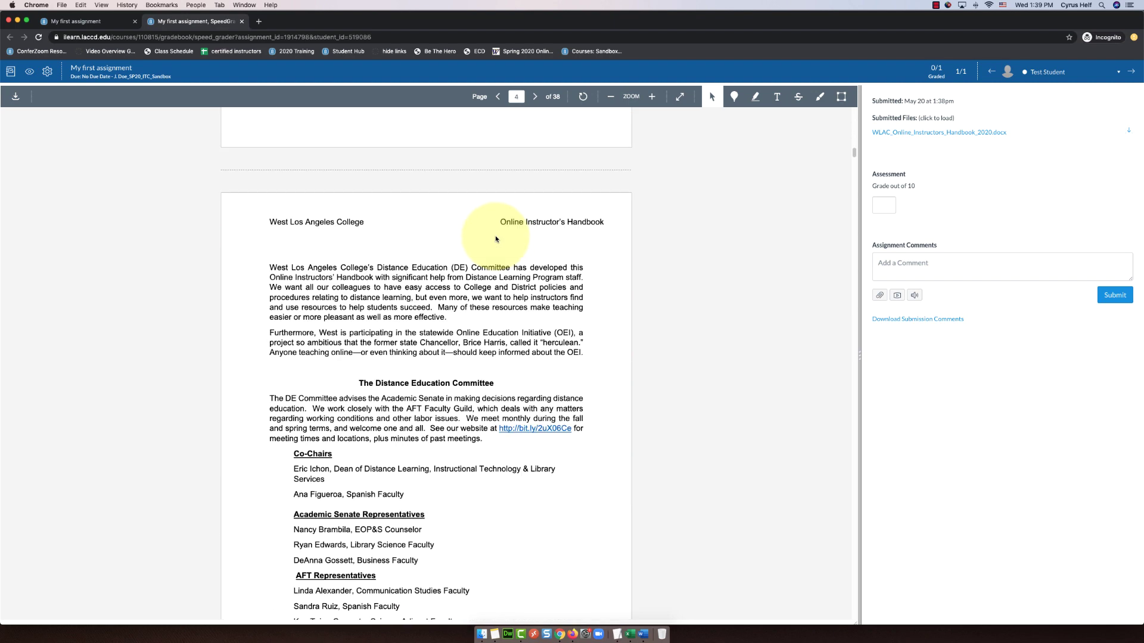
scroll(496, 239, "down", 10)
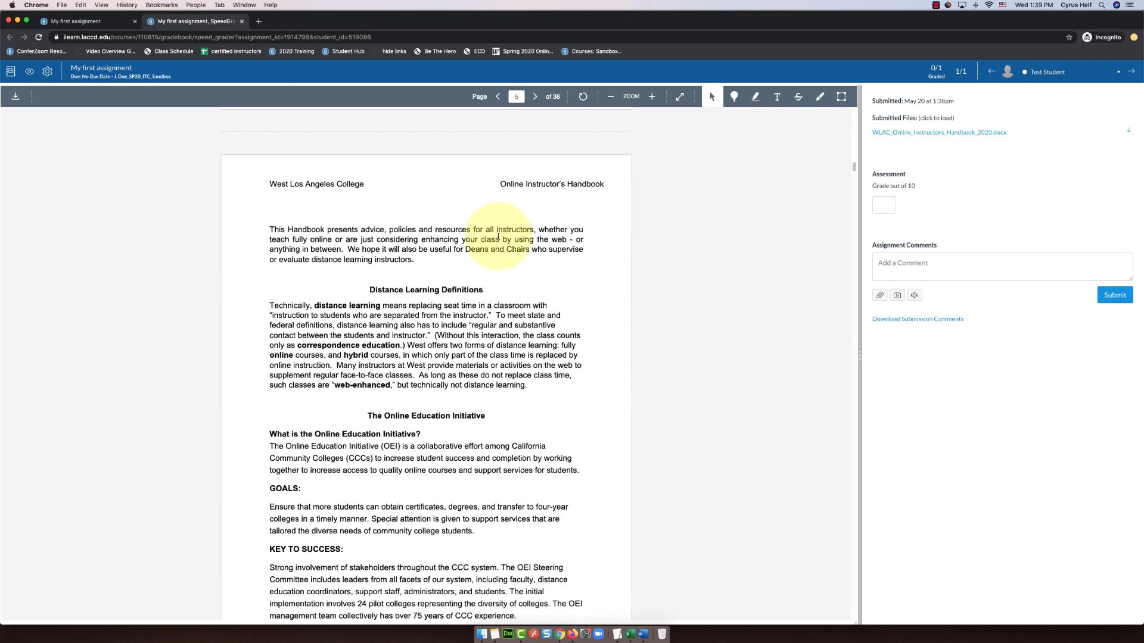
scroll(498, 239, "down", 2)
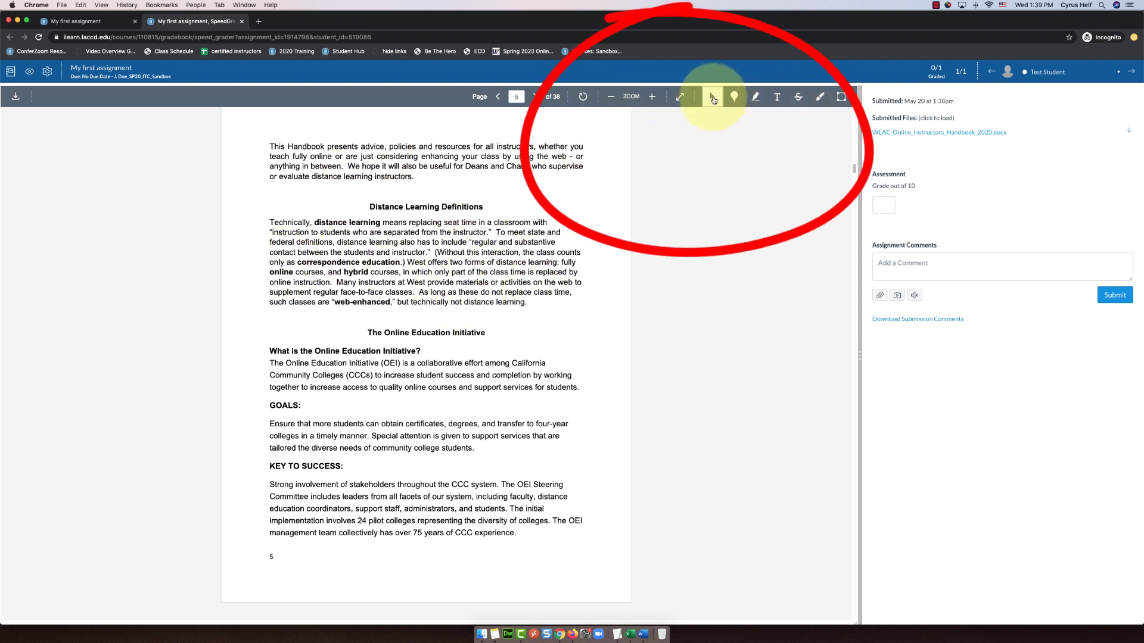
left_click(712, 98)
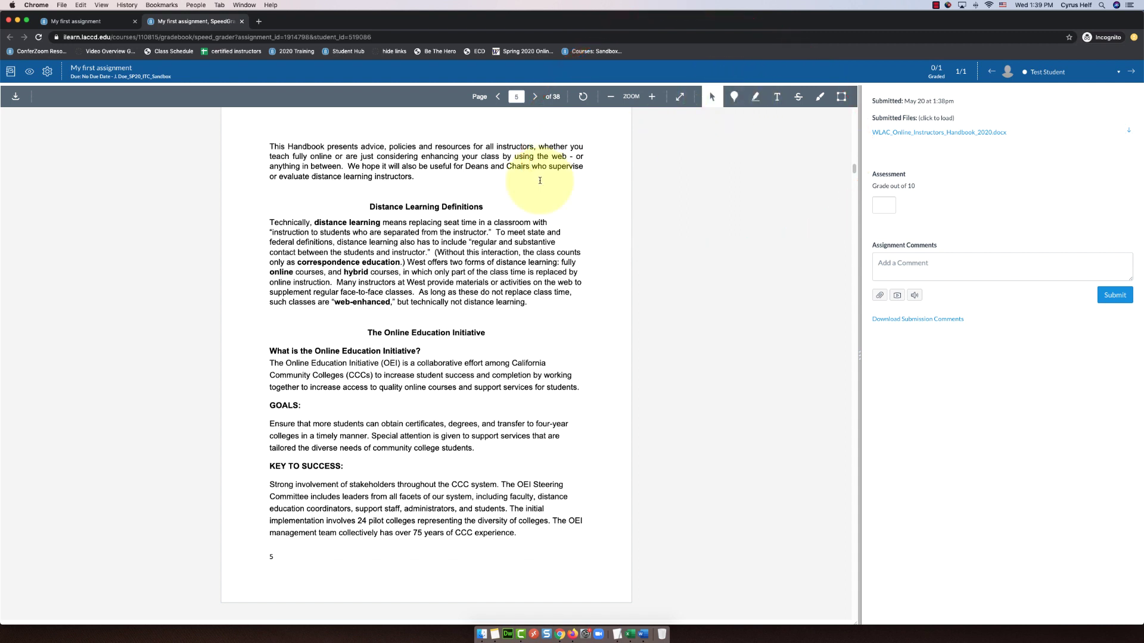
left_click_drag(422, 176, 347, 169)
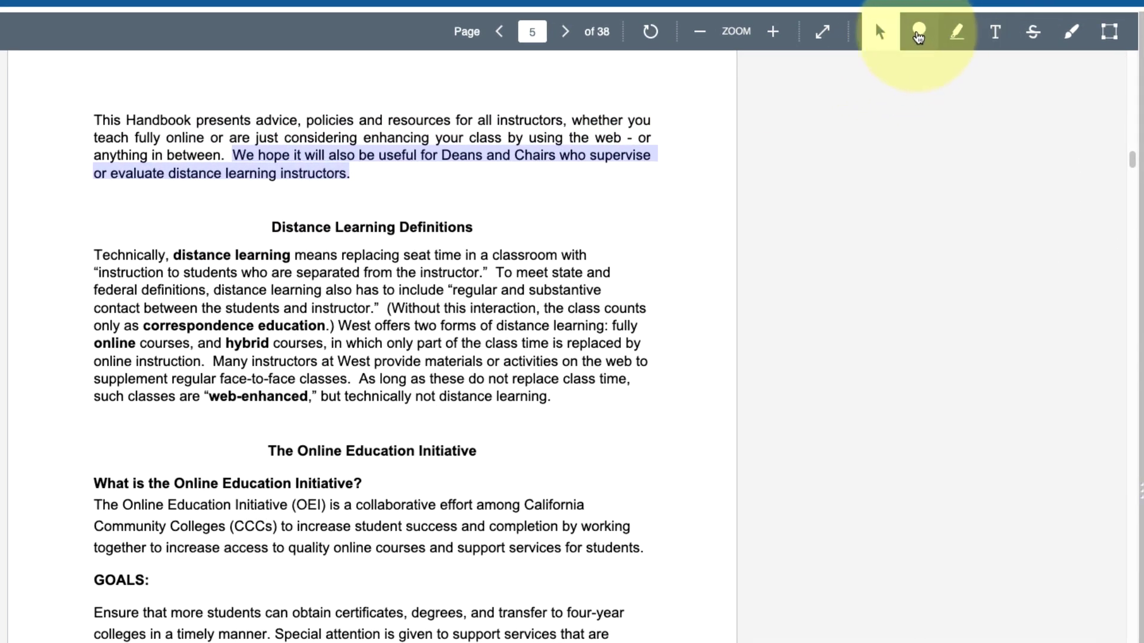
Step: Pin a 'check spelling' point comment on the opening paragraph of page 5
left_click(920, 34)
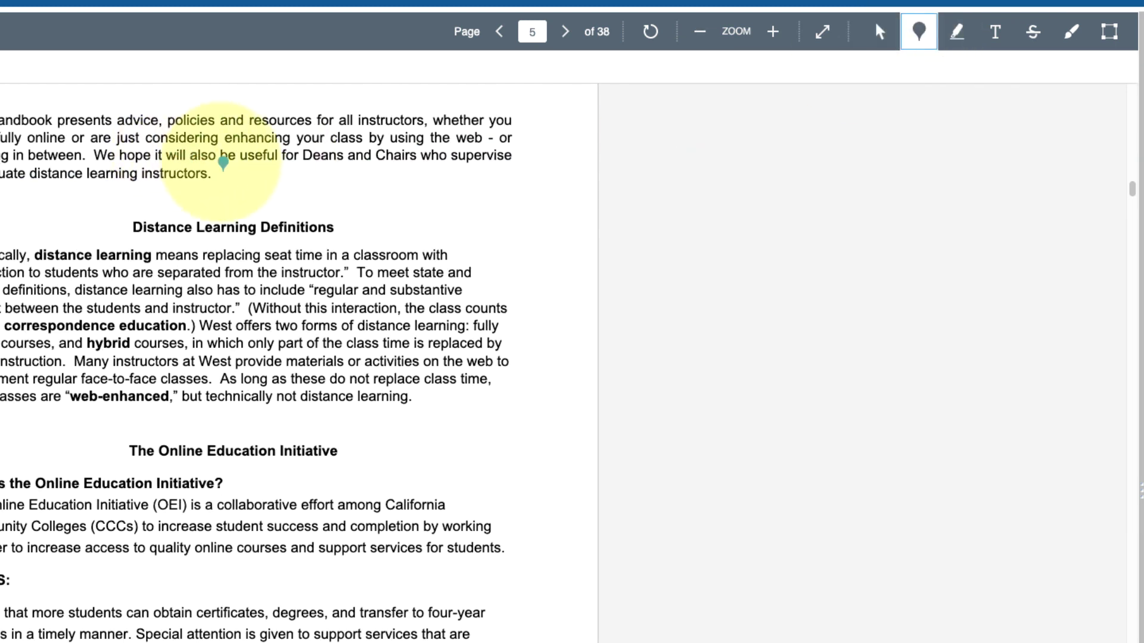
left_click(137, 166)
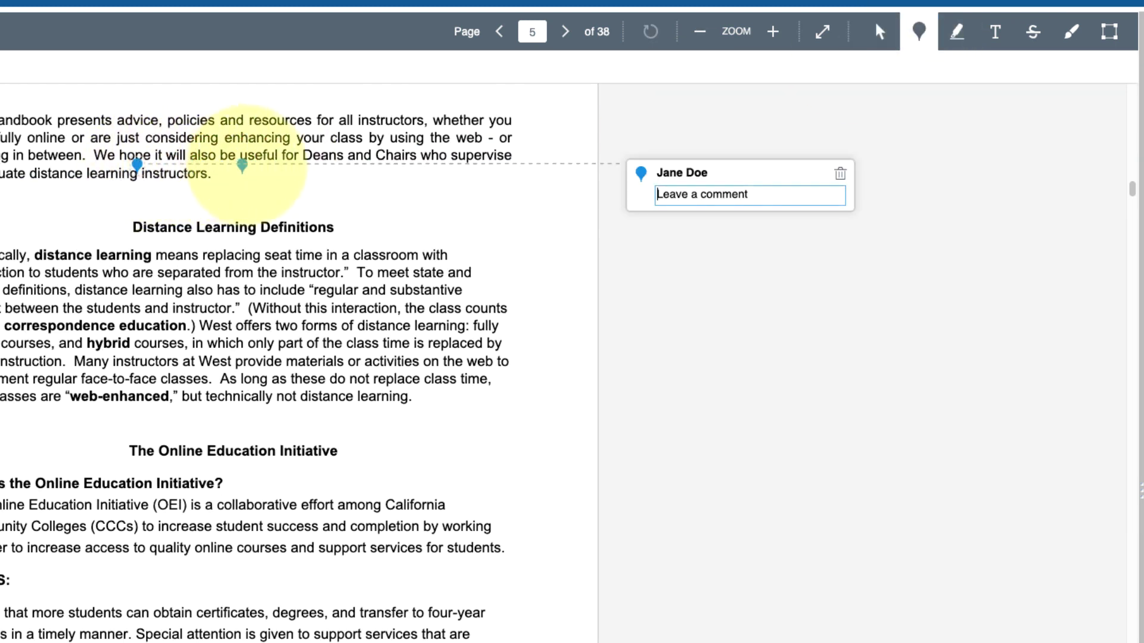
left_click(222, 170)
left_click(209, 117)
left_click(308, 148)
left_click(231, 173)
left_click(96, 136)
type("4")
left_click(690, 159)
key("BackSpace")
type("check spelling")
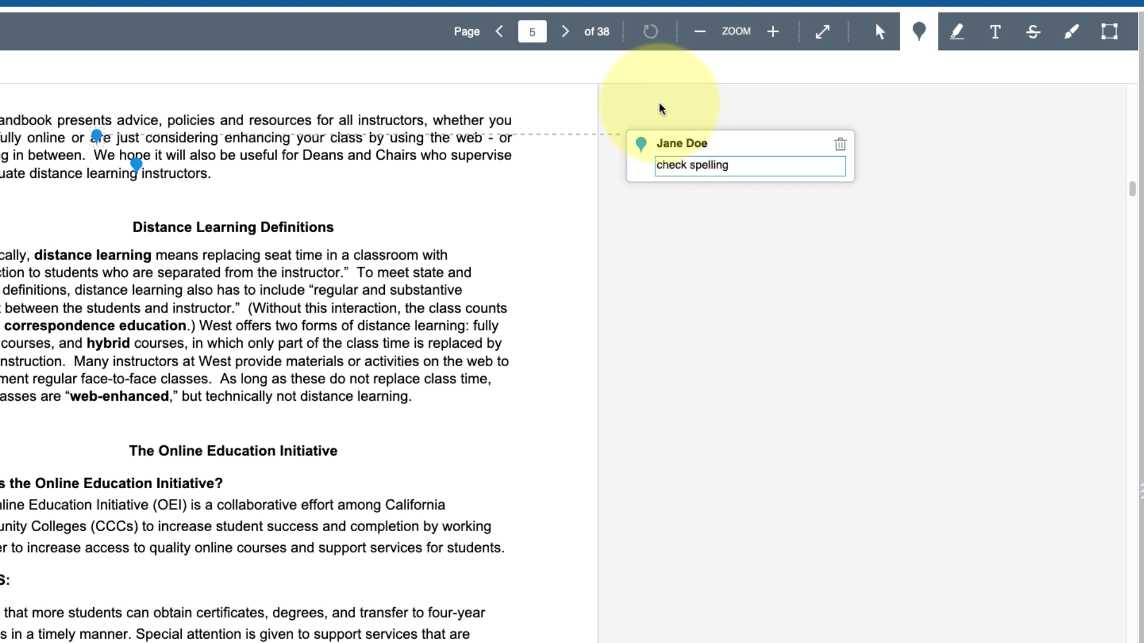
key("Return")
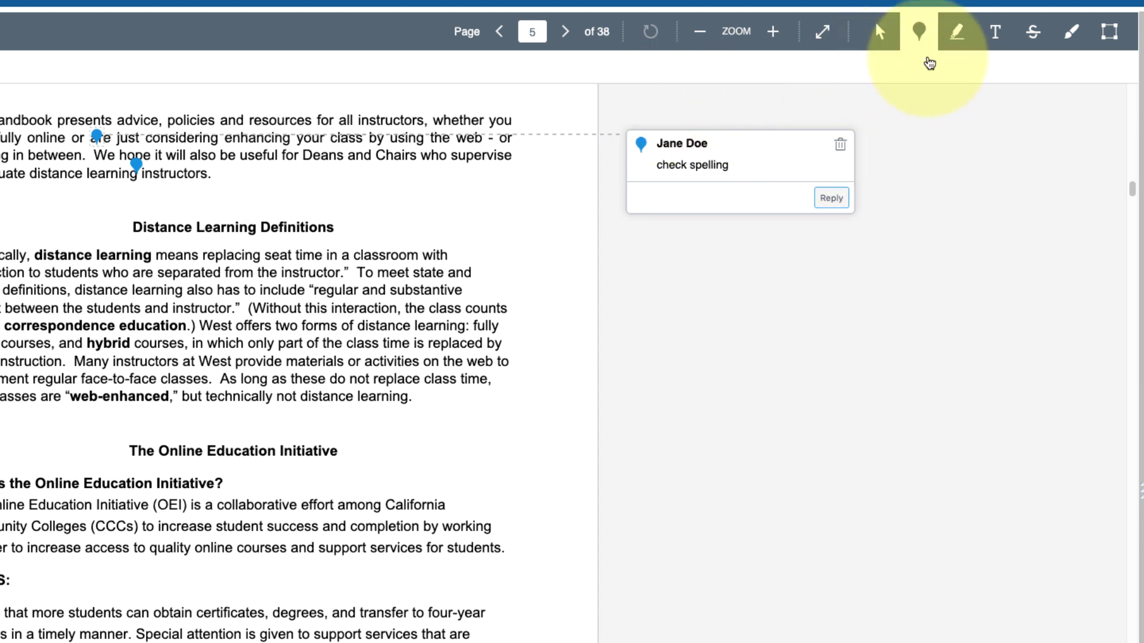
Step: Highlight the web-enhanced classes sentence and comment 'Nice sentence' on it
left_click(958, 33)
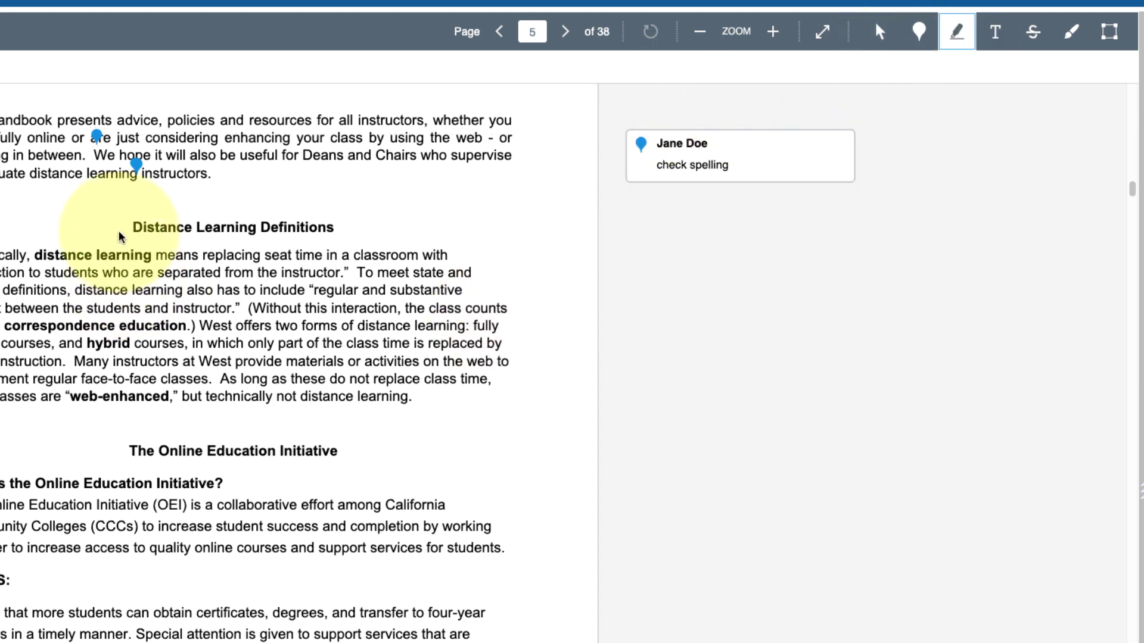
left_click_drag(411, 397, 234, 377)
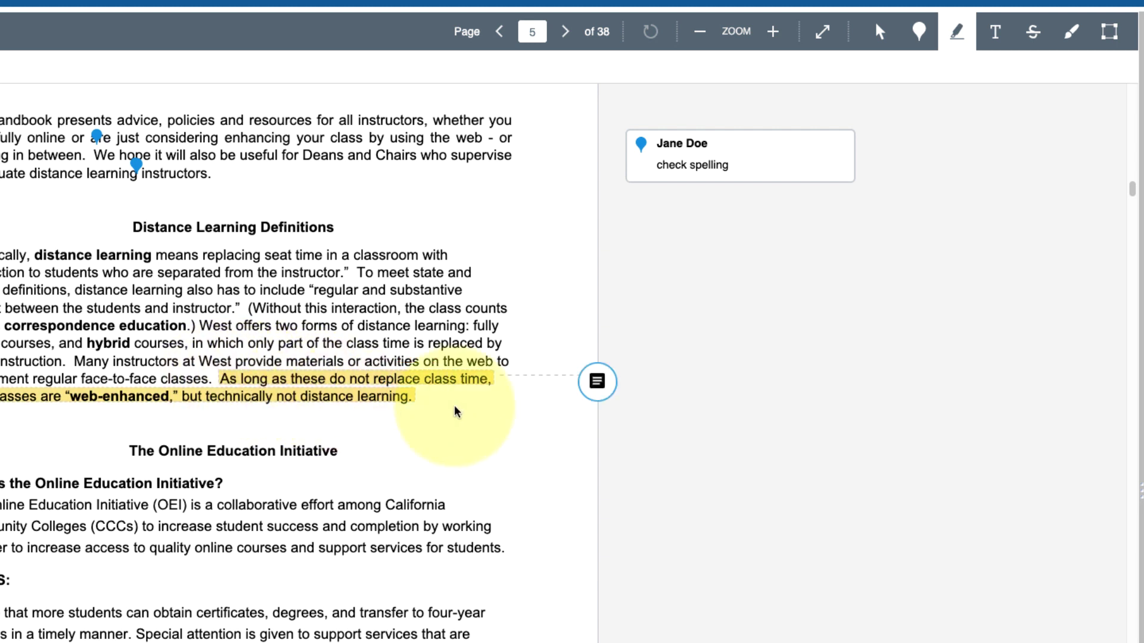
left_click(598, 382)
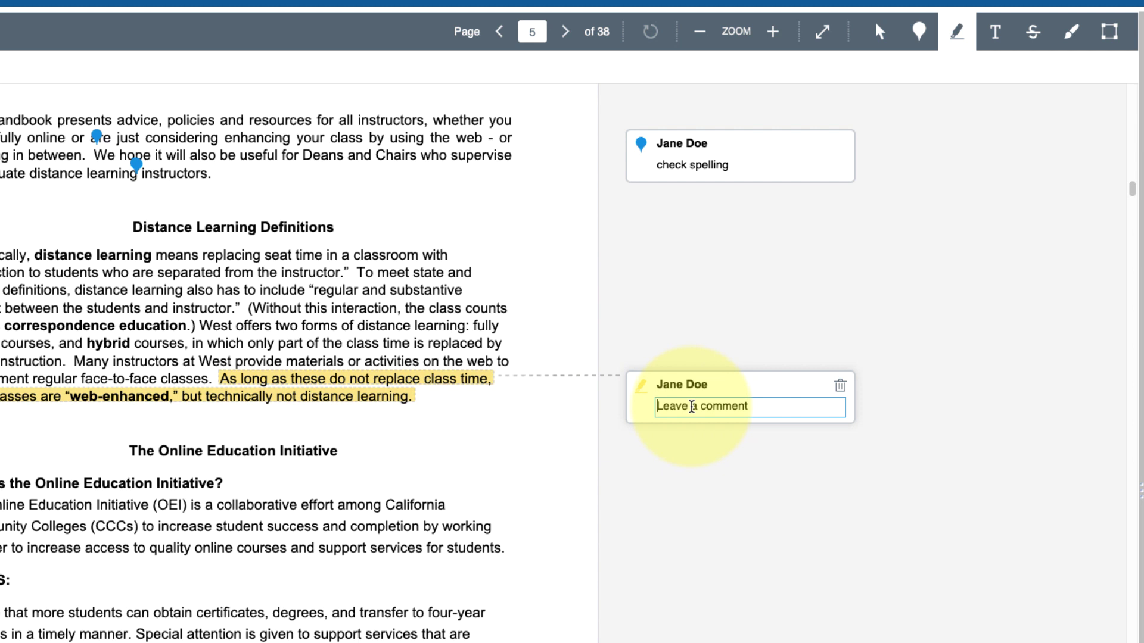
type("Nice sentence")
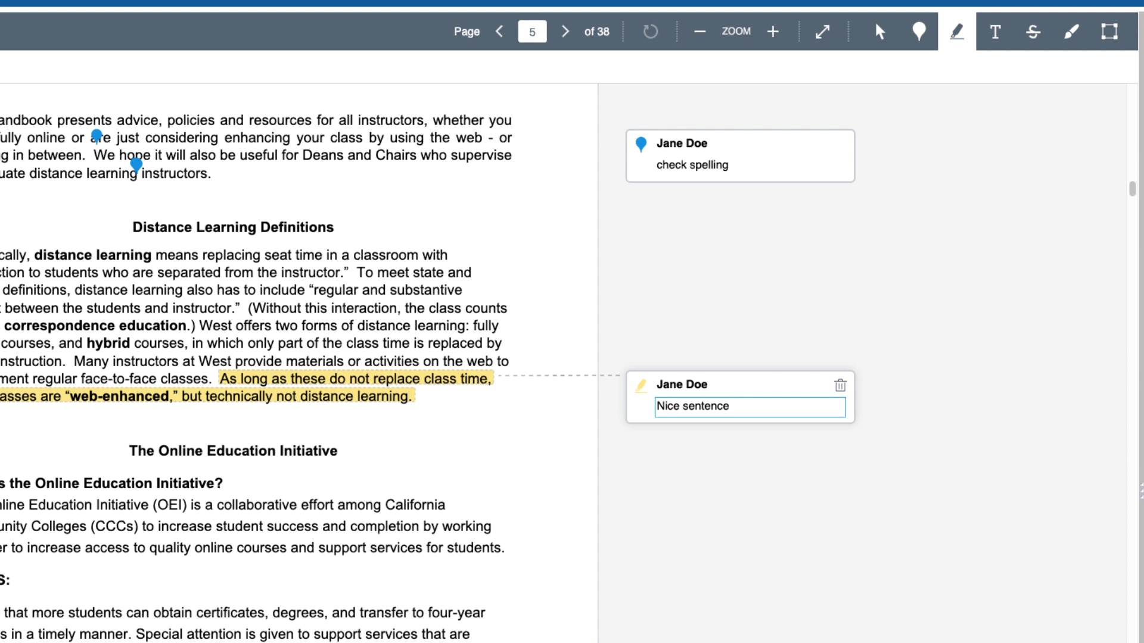
key("Return")
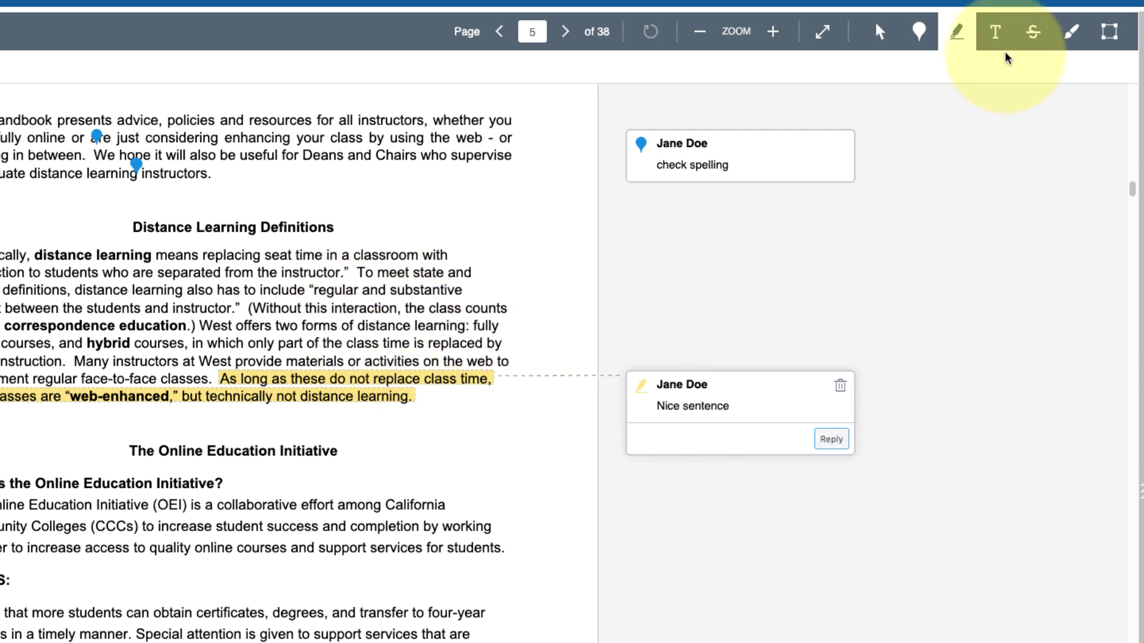
Step: Remove the extra highlight on the OEI description sentence
left_click_drag(471, 505, 189, 507)
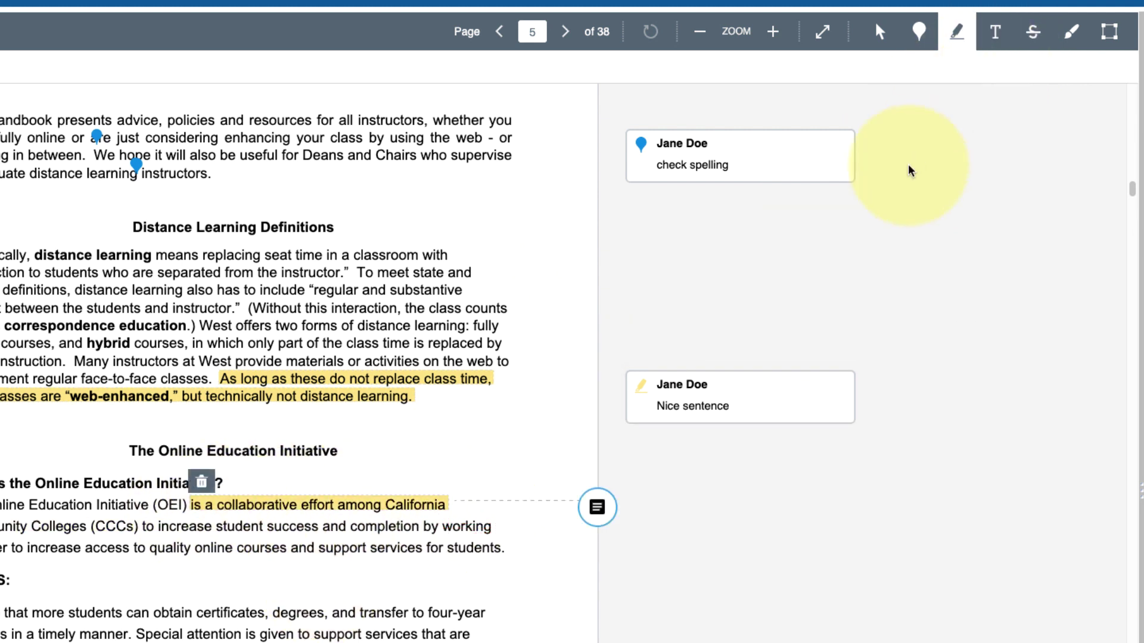
left_click(202, 482)
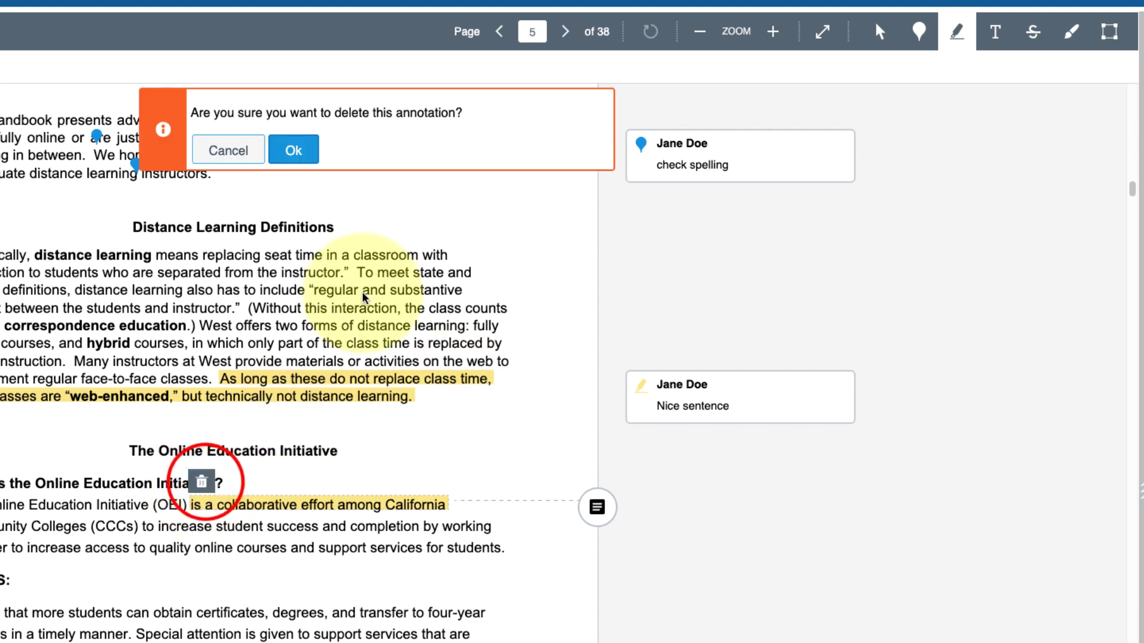
left_click(310, 153)
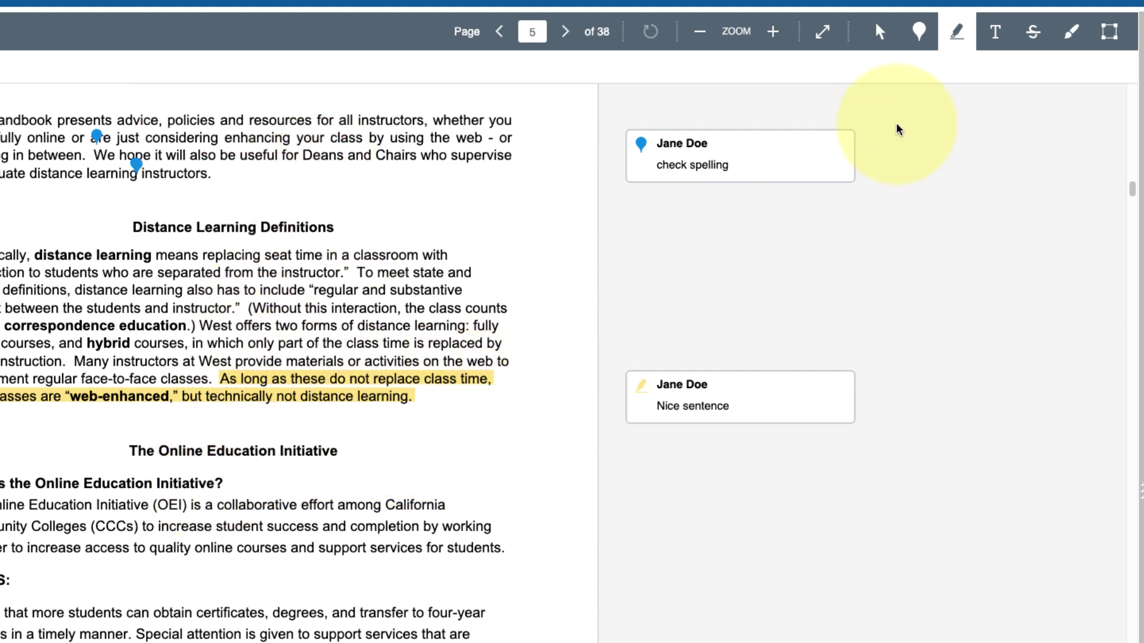
Step: Strike through the distance learning definition line
left_click(1029, 36)
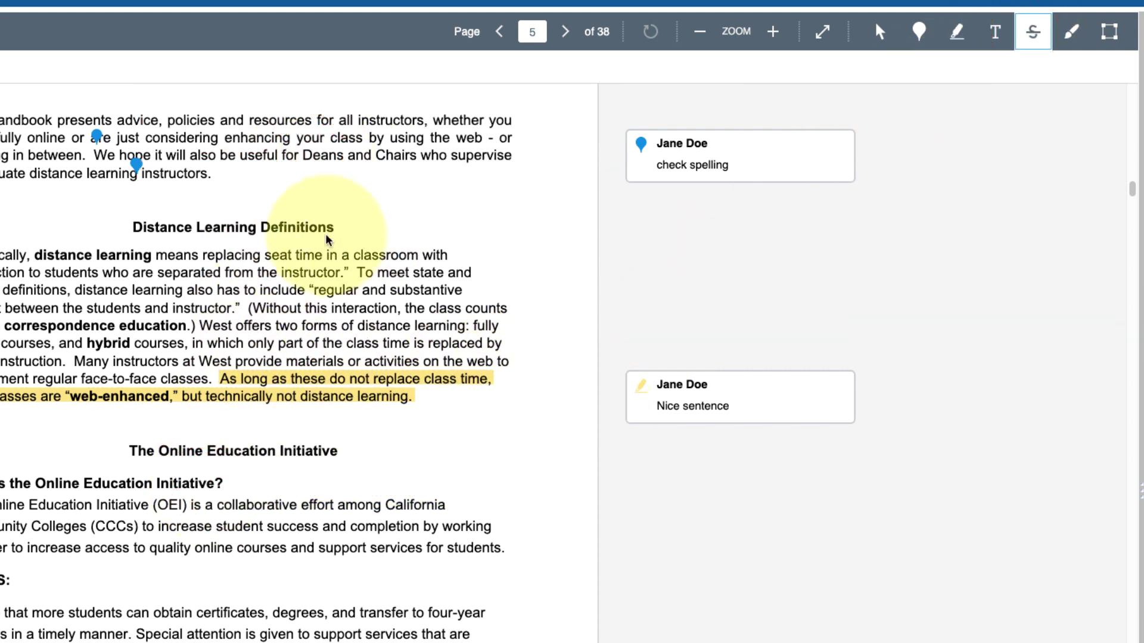
left_click_drag(452, 250, 4, 253)
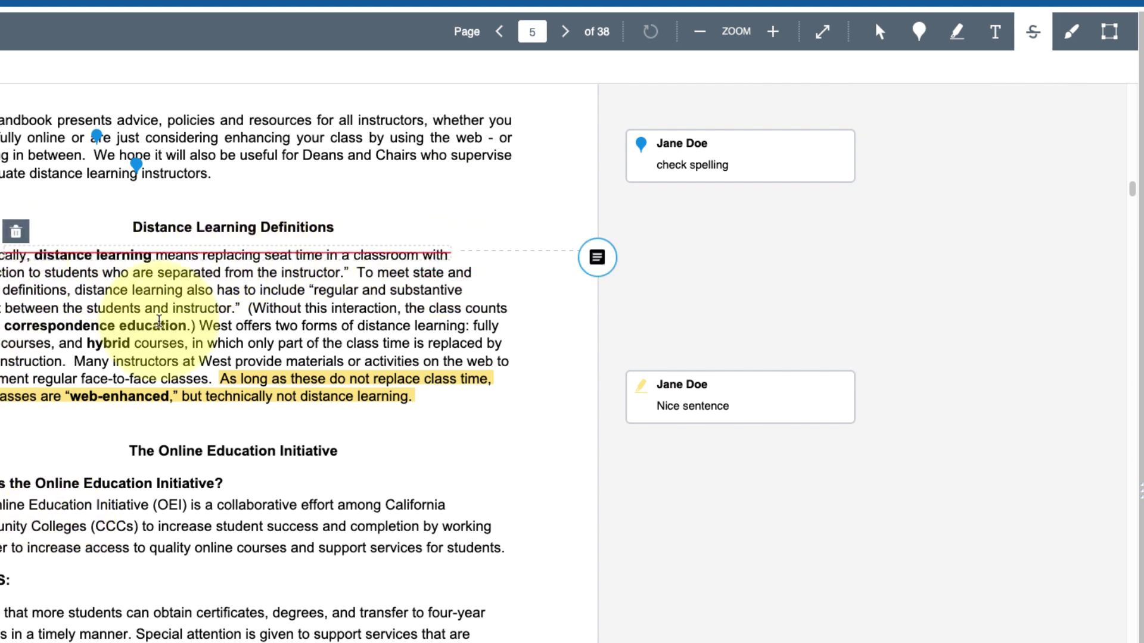
left_click(1076, 31)
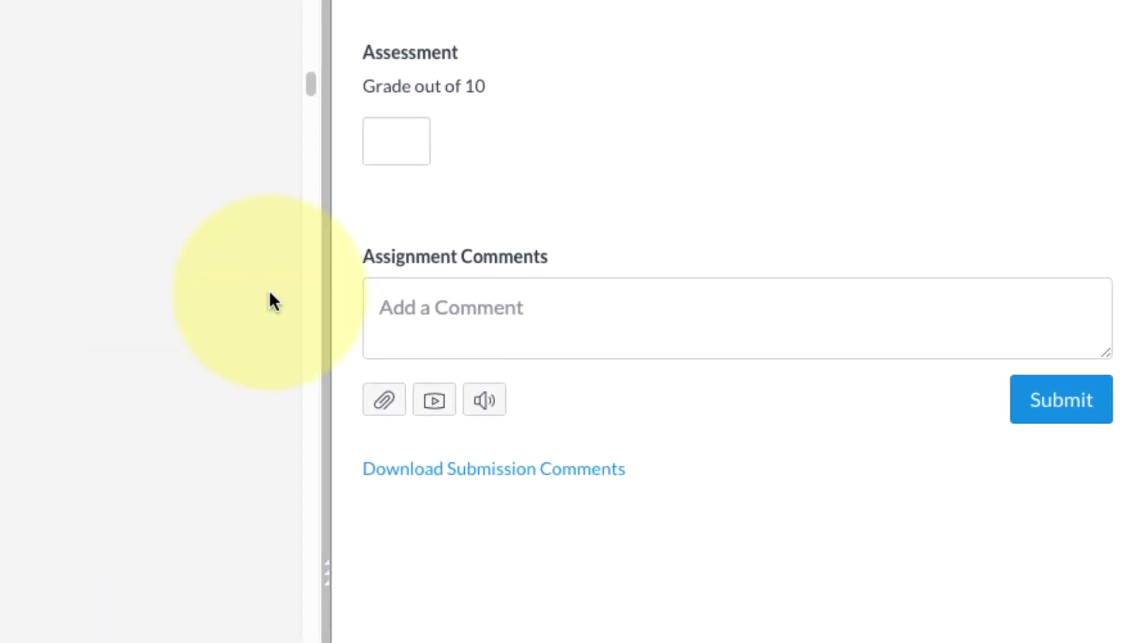
Step: Enter 10 in the Grade out of 10 box and post the 'Great work' assignment comment
left_click(402, 138)
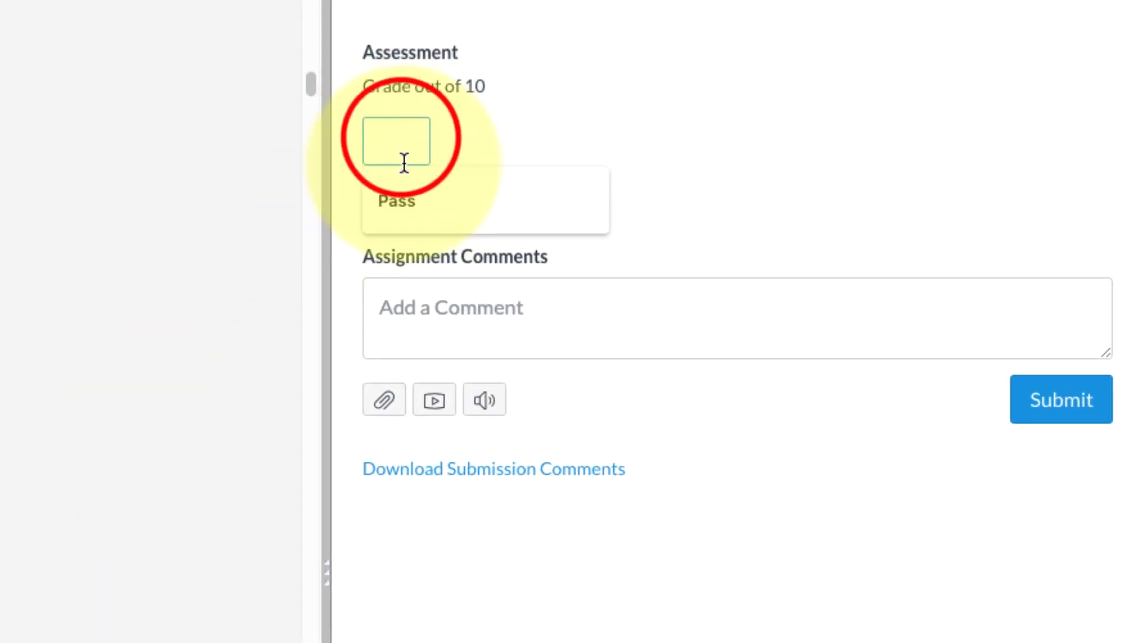
type("10")
left_click(437, 314)
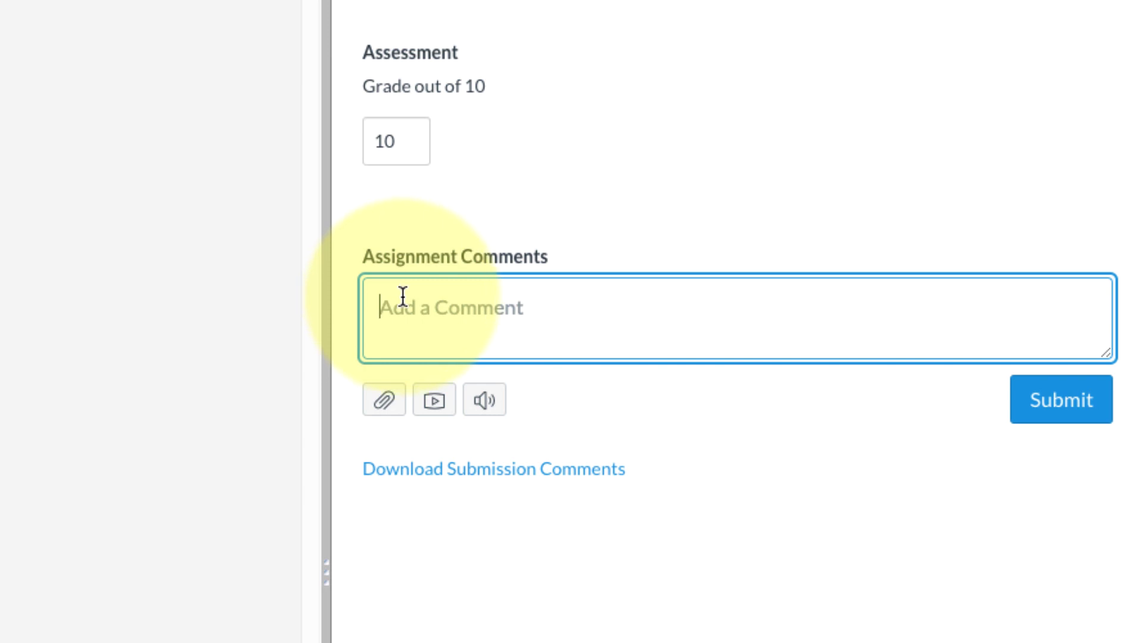
type("Great work")
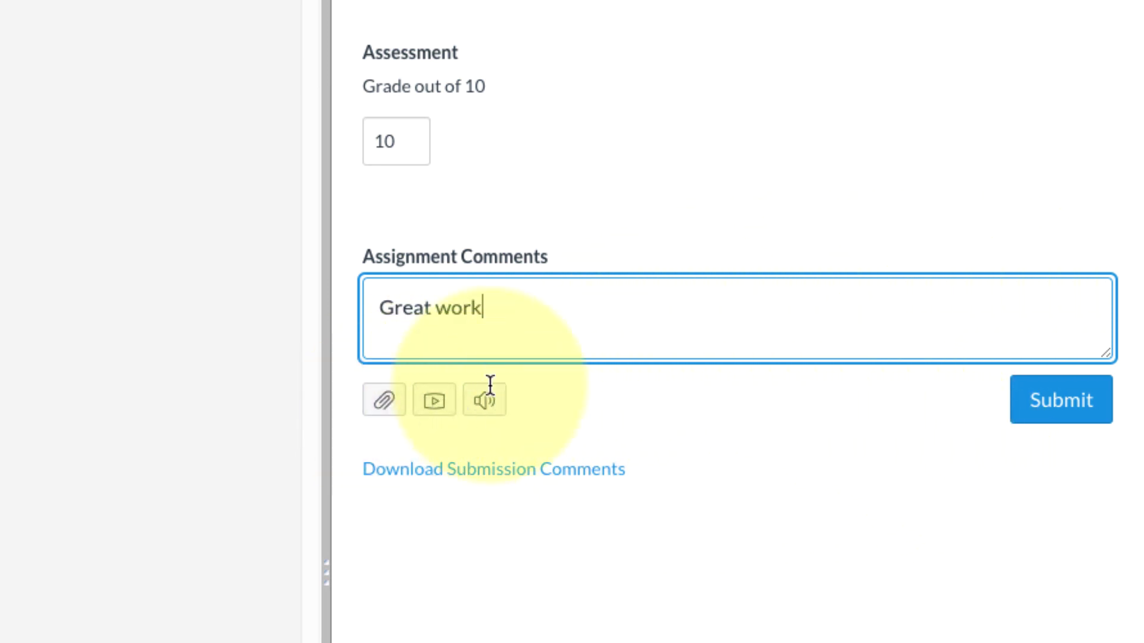
left_click(1072, 408)
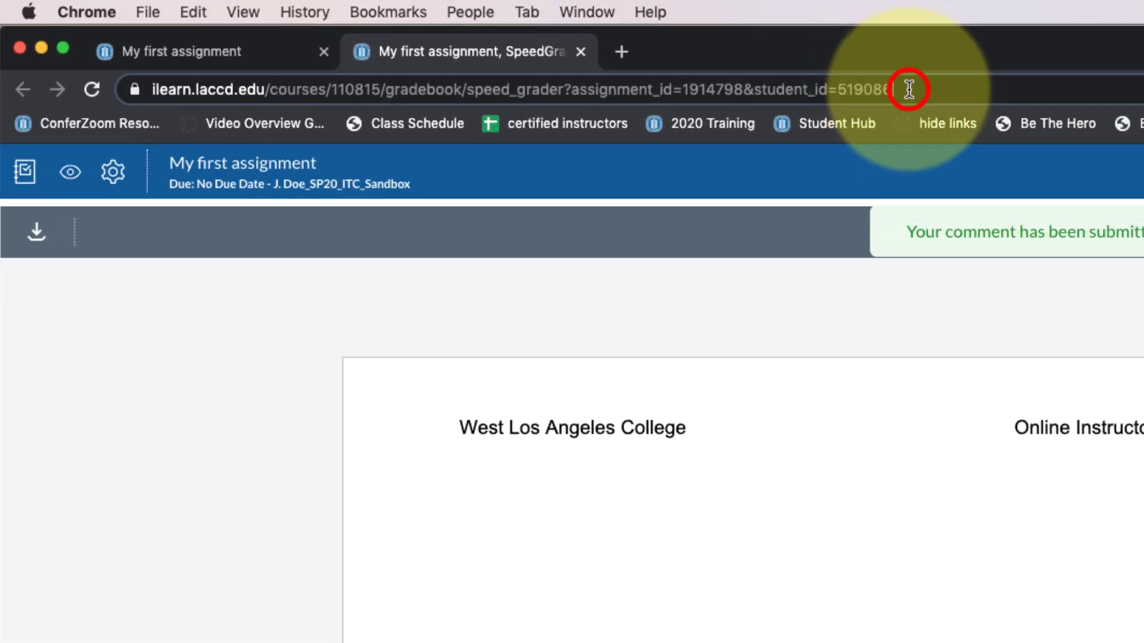
Step: Select the full SpeedGrader URL in the browser address bar
left_click_drag(909, 89, 131, 85)
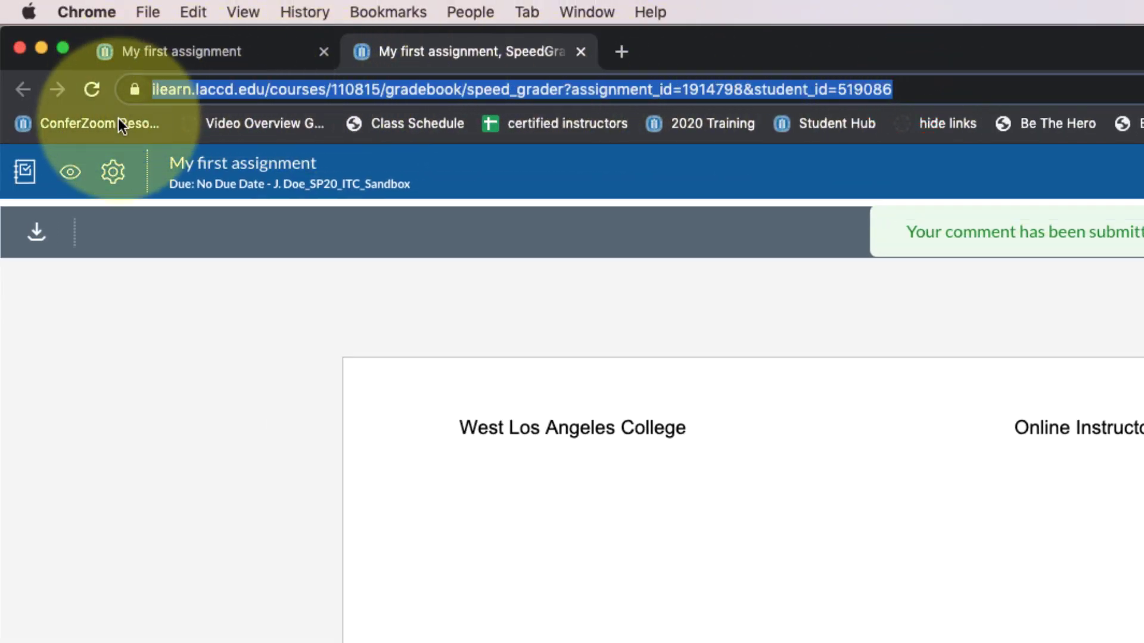